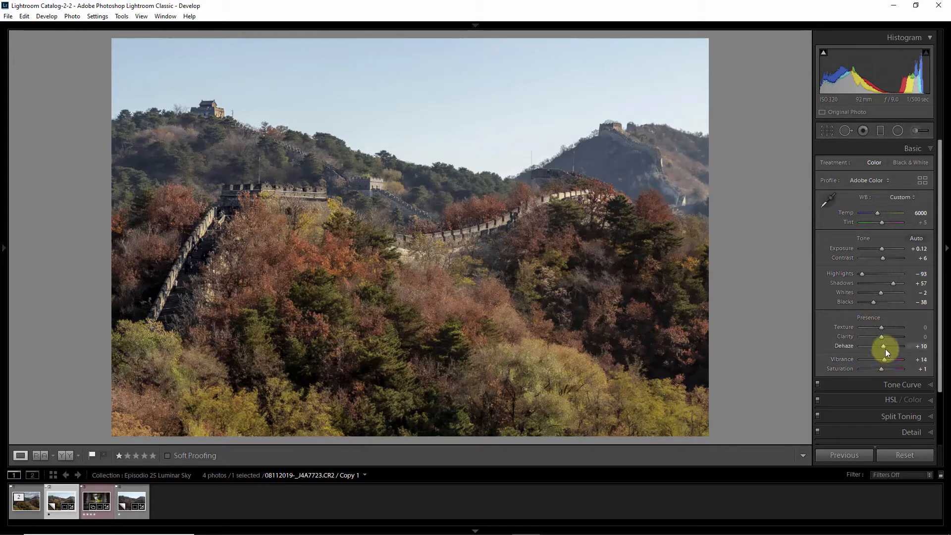
Step: Review the photo's HSL luminance and sharpening settings, and the masks and values of the adjustment brush pins on foliage and wall
click(890, 180)
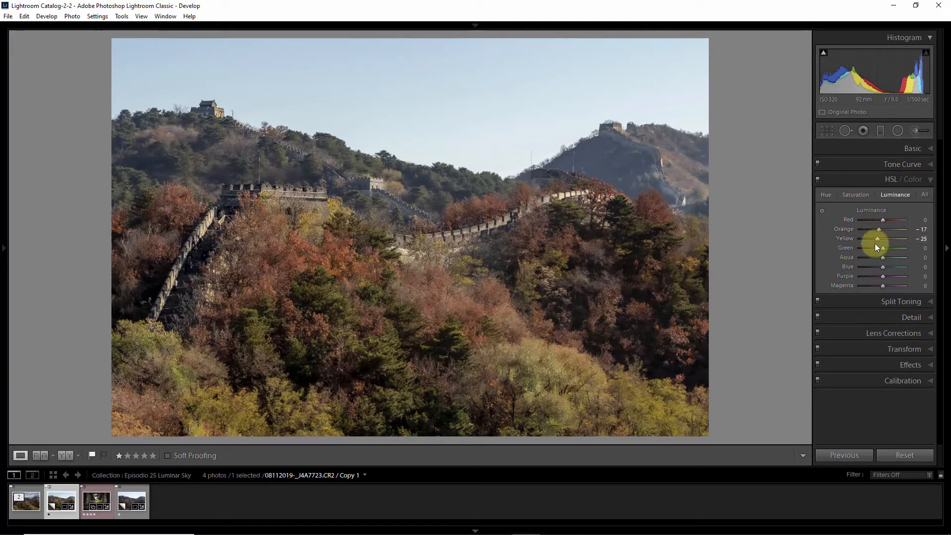
click(914, 316)
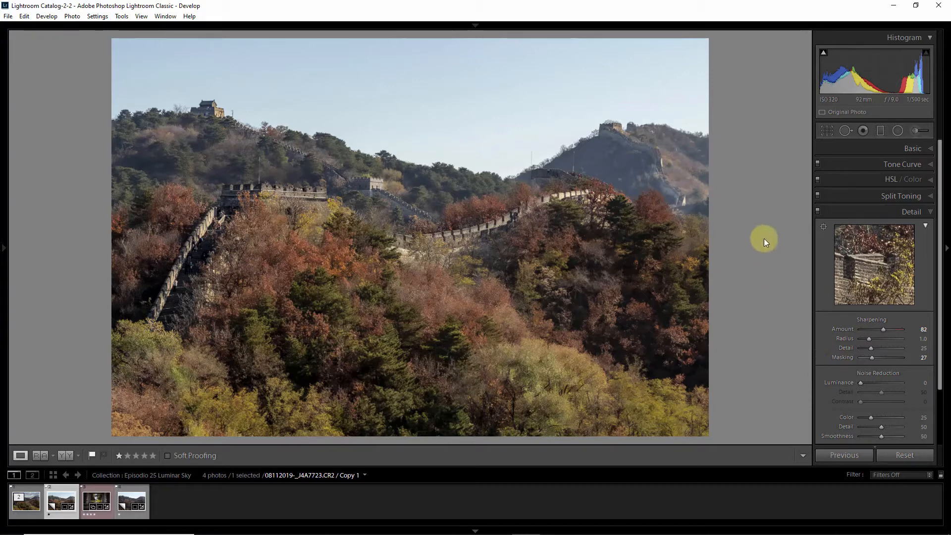
click(916, 131)
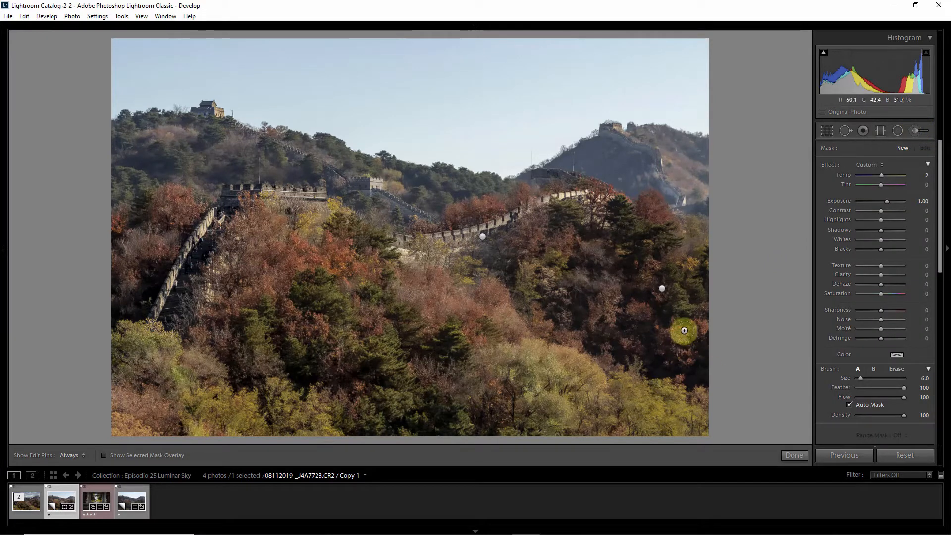
click(663, 290)
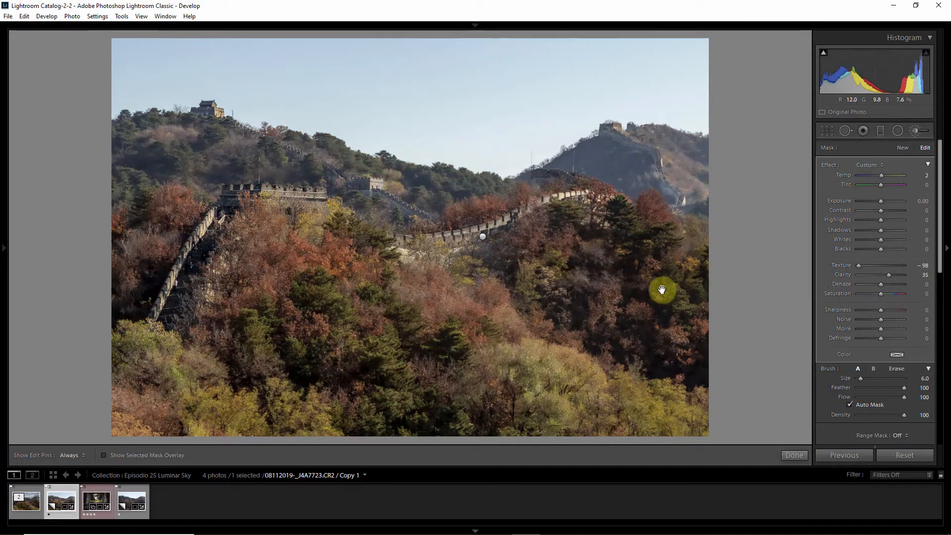
key(o)
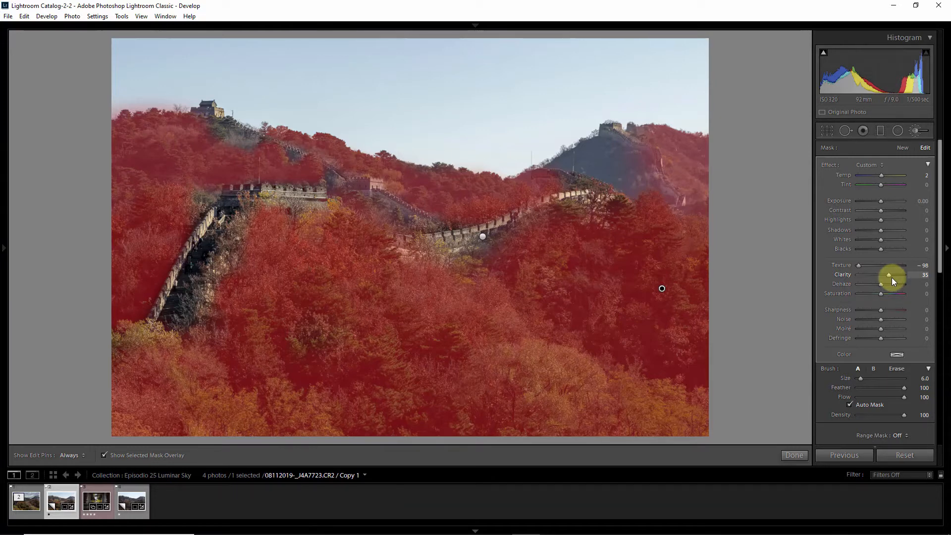
click(483, 237)
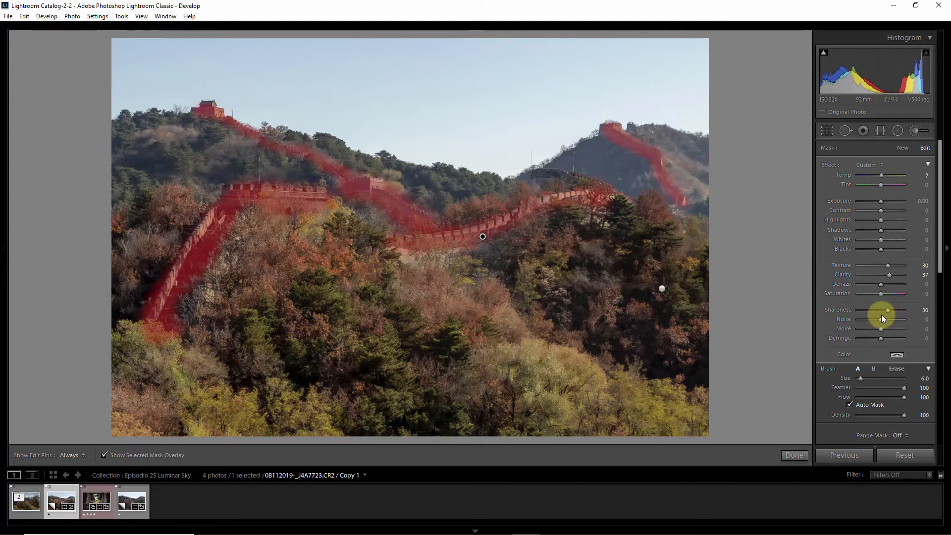
click(795, 456)
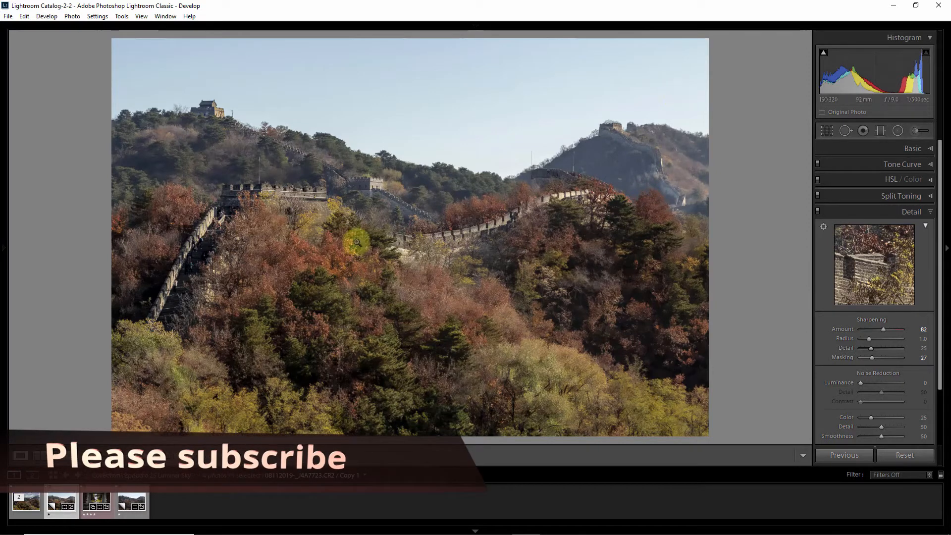
Step: Send the photo to Luminar 4 as a copy with Lightroom adjustments
right_click(366, 208)
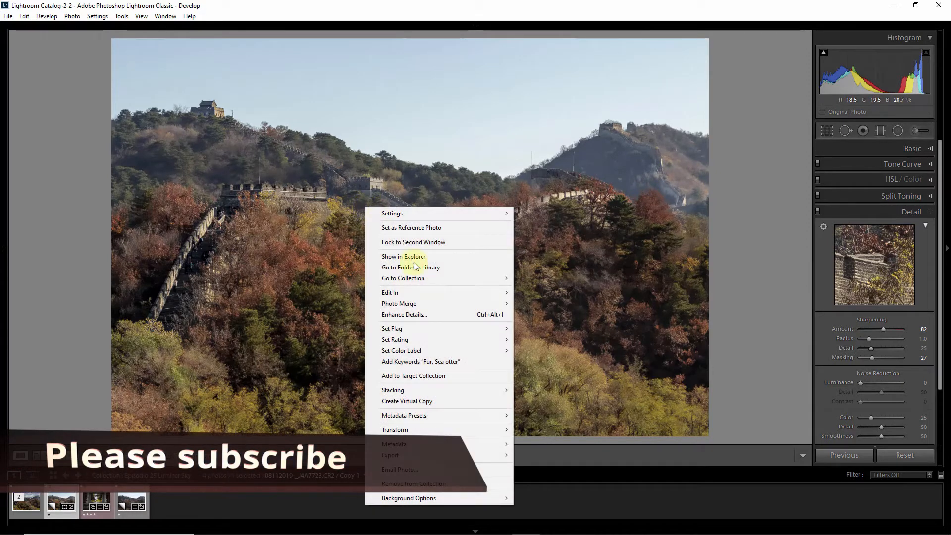
mouse_move(418, 293)
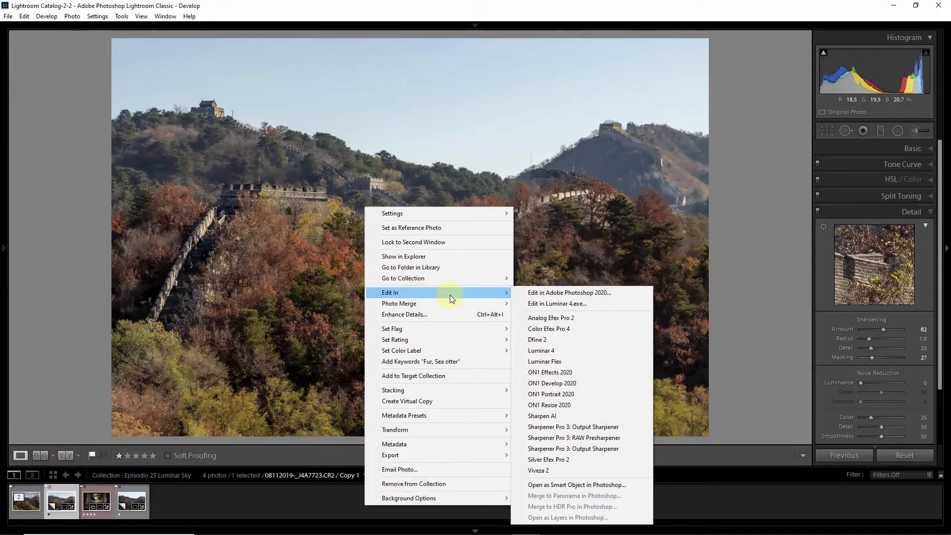
click(554, 350)
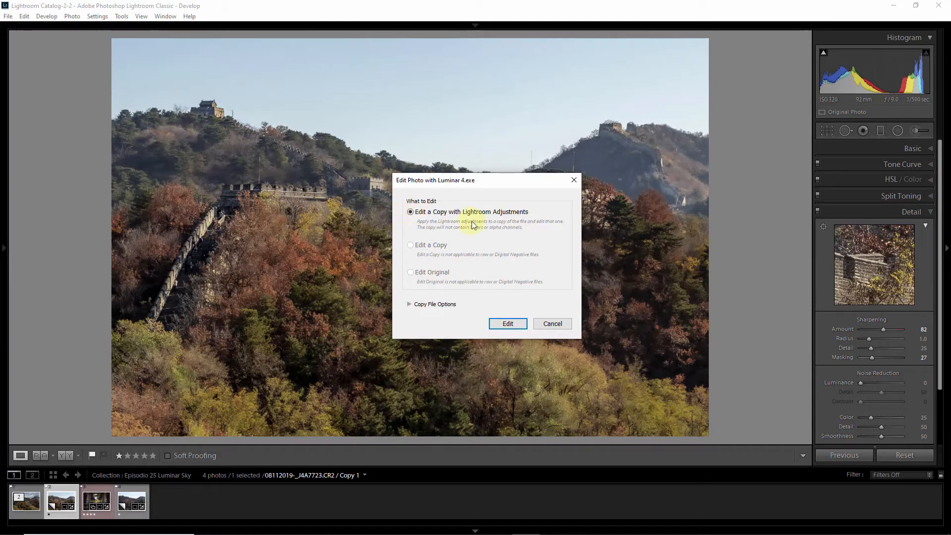
click(500, 325)
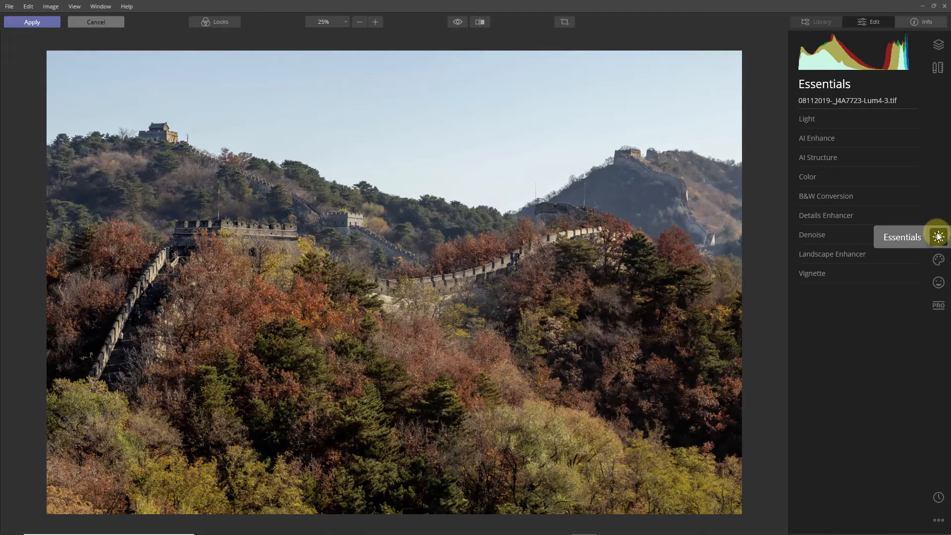
click(939, 260)
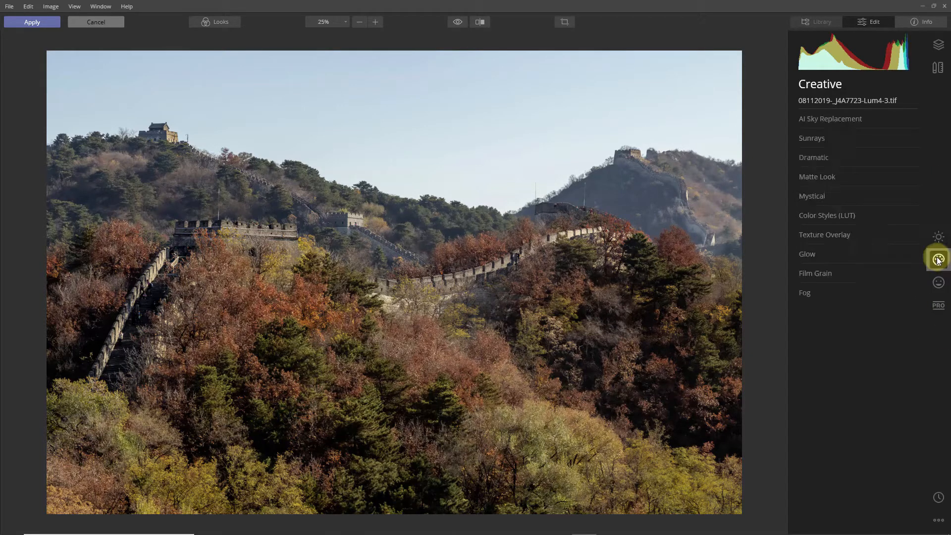
click(939, 282)
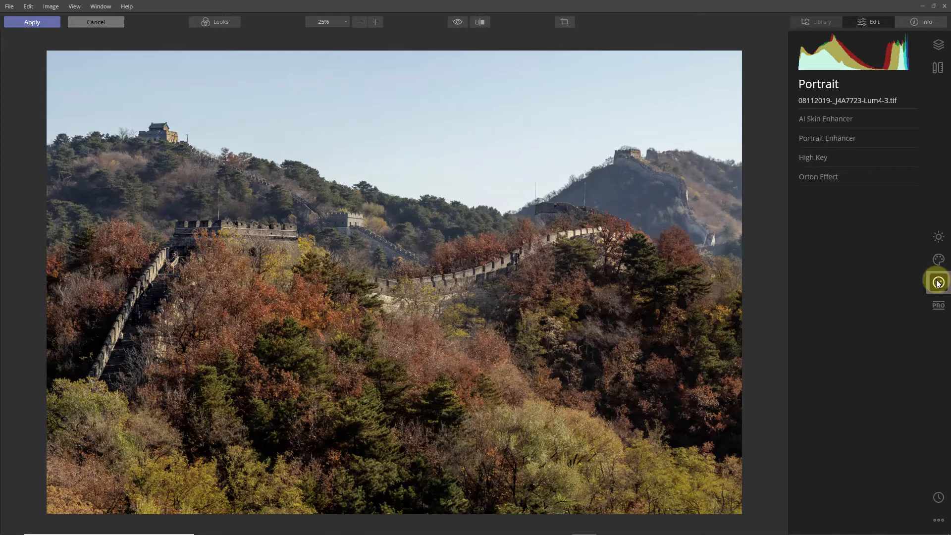
click(938, 306)
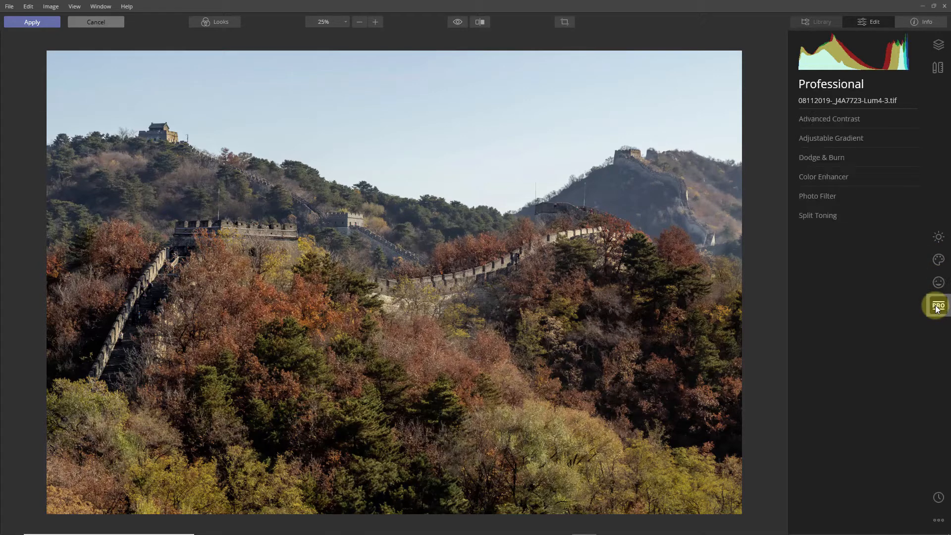
Step: Replace the photo's sky with aPG Heavy Clouds-19 using the Creative AI Sky Replacement tool
click(937, 261)
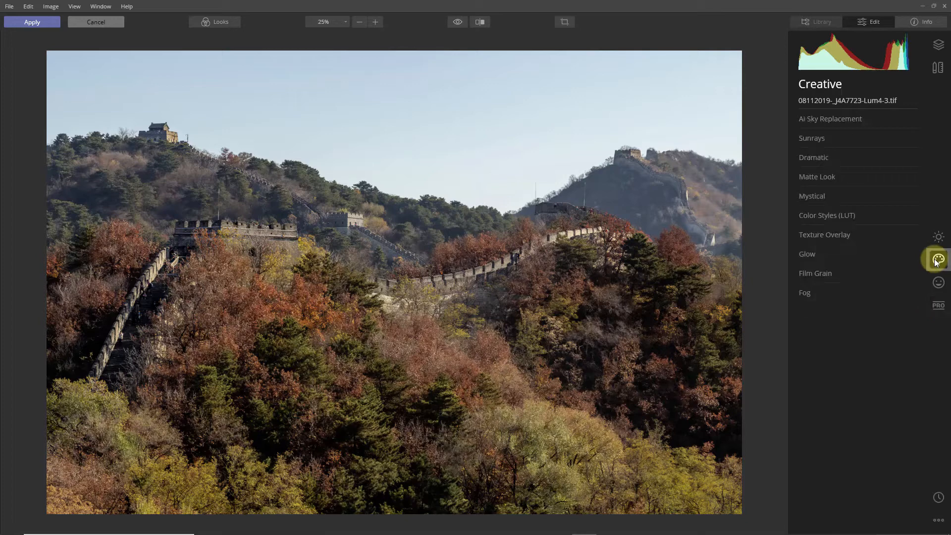
click(828, 118)
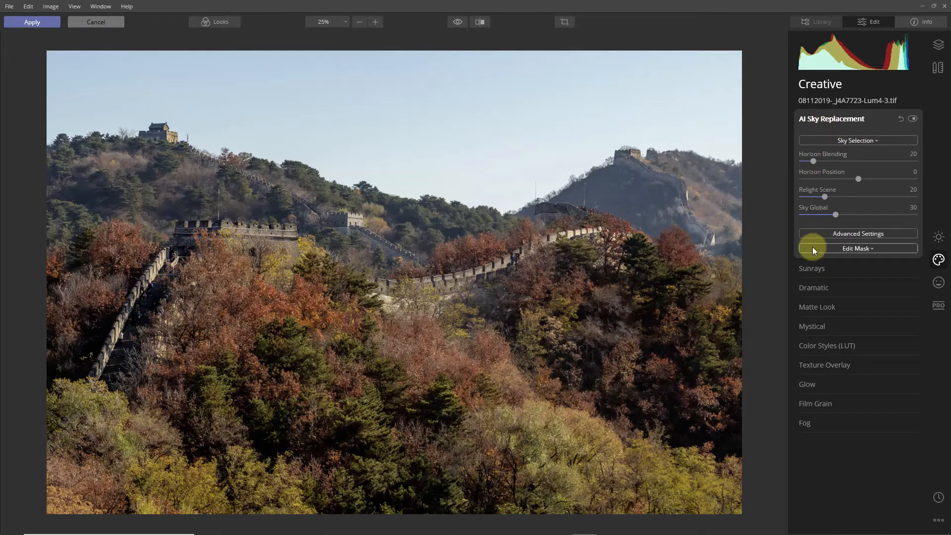
click(846, 142)
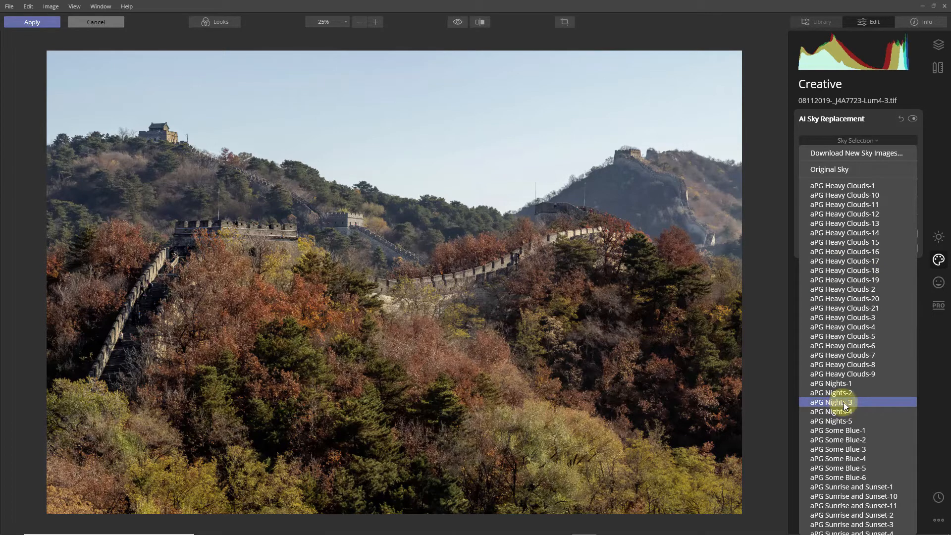
click(841, 280)
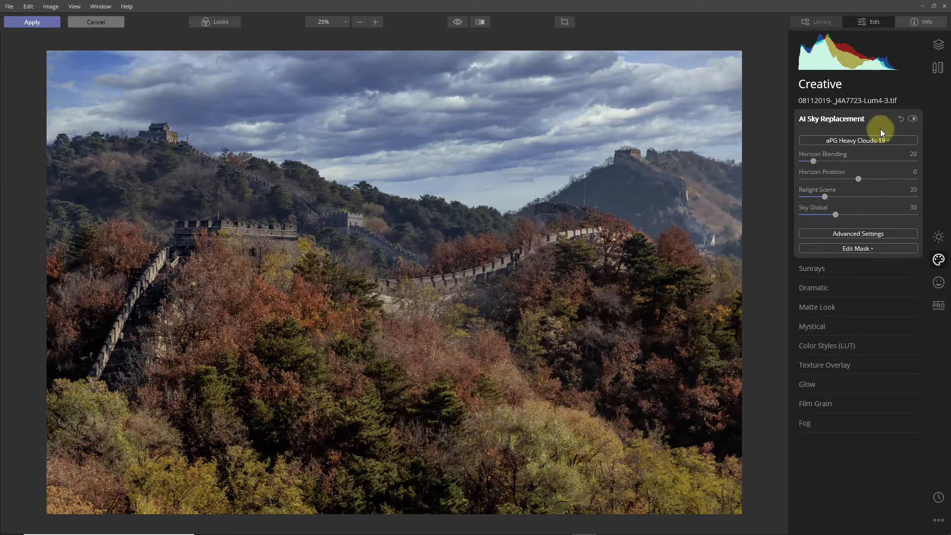
Step: Try the aPG Heavy Clouds-13 sky and switch back to aPG Heavy Clouds-19
click(876, 142)
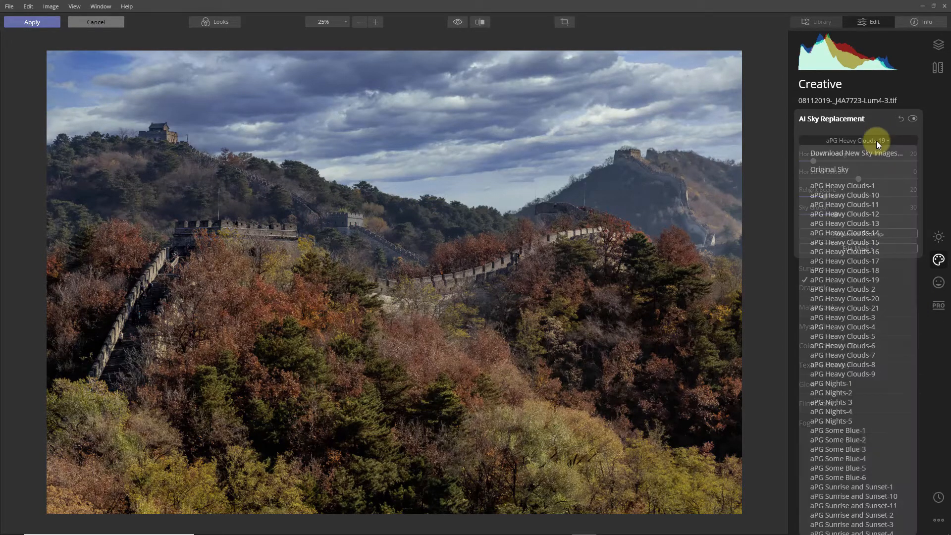
click(855, 223)
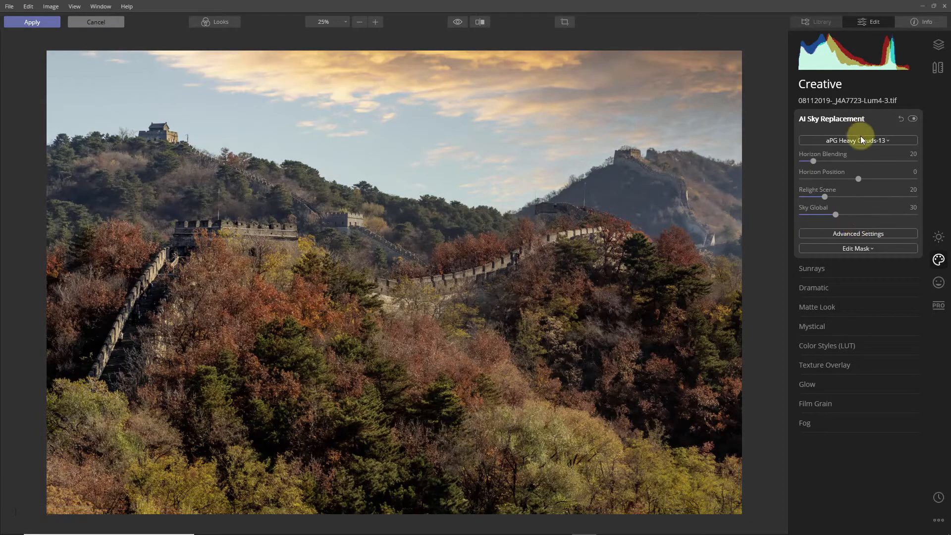
click(860, 139)
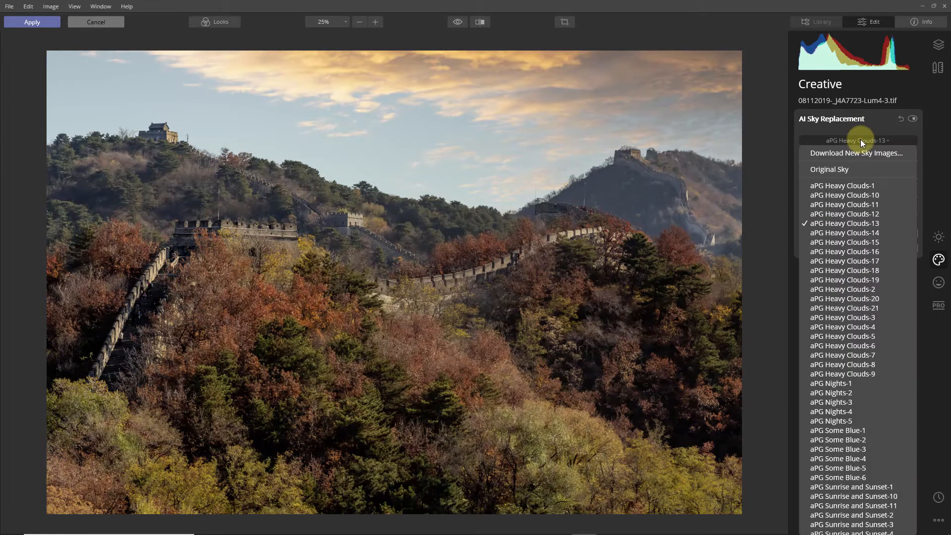
click(868, 280)
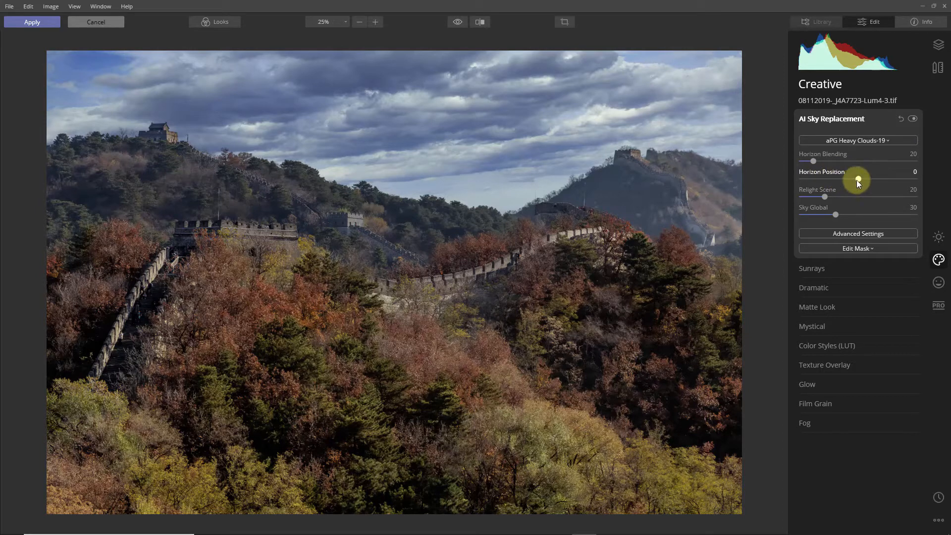
Step: Set the Horizon Position of the replacement sky to -50
drag(858, 177, 829, 179)
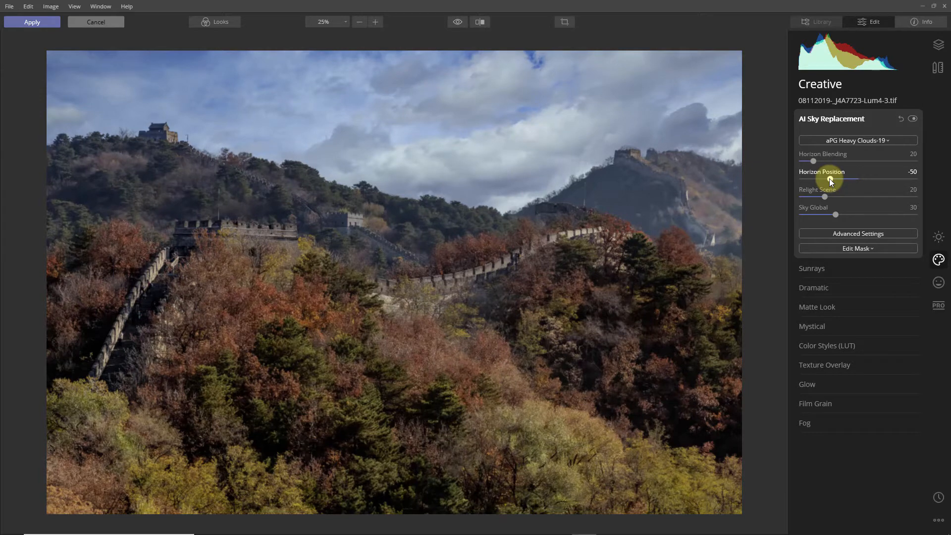
drag(830, 179, 828, 179)
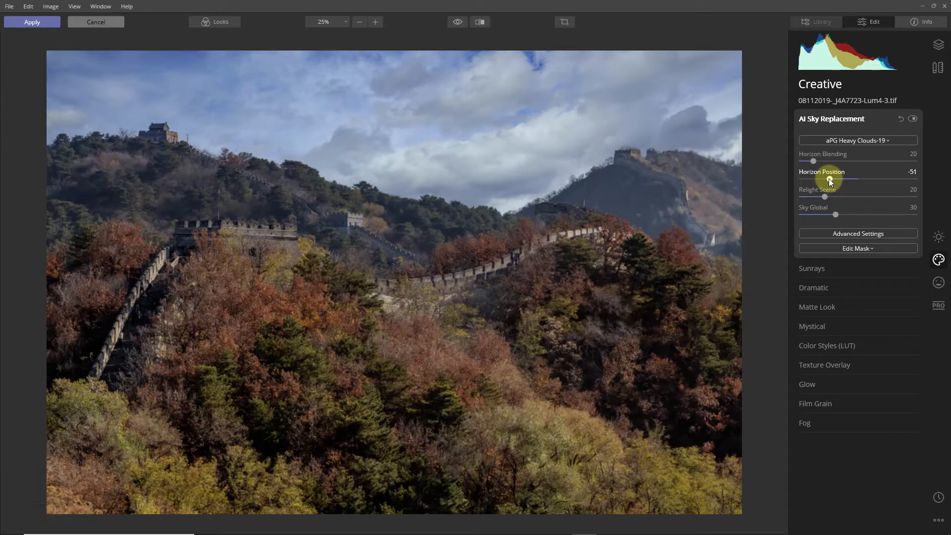
drag(829, 178, 830, 178)
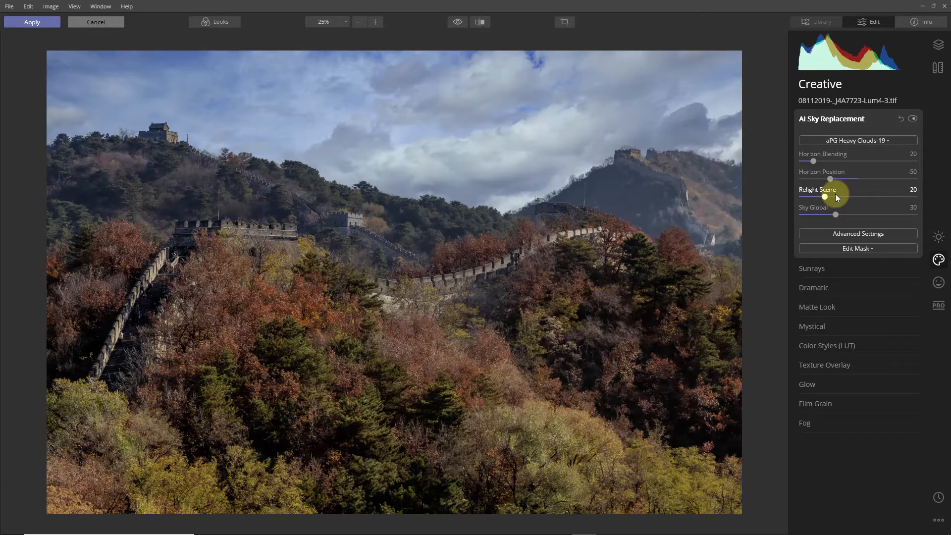
Step: Try strong and zero scene relighting, set Relight Scene to 30, and compare the photo with and without the sky replacement
drag(822, 197, 880, 198)
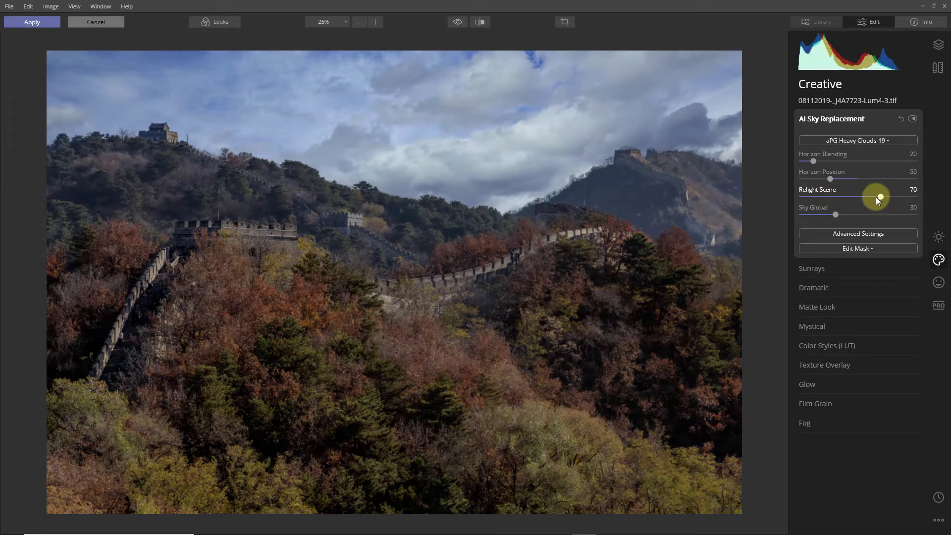
drag(881, 197, 801, 198)
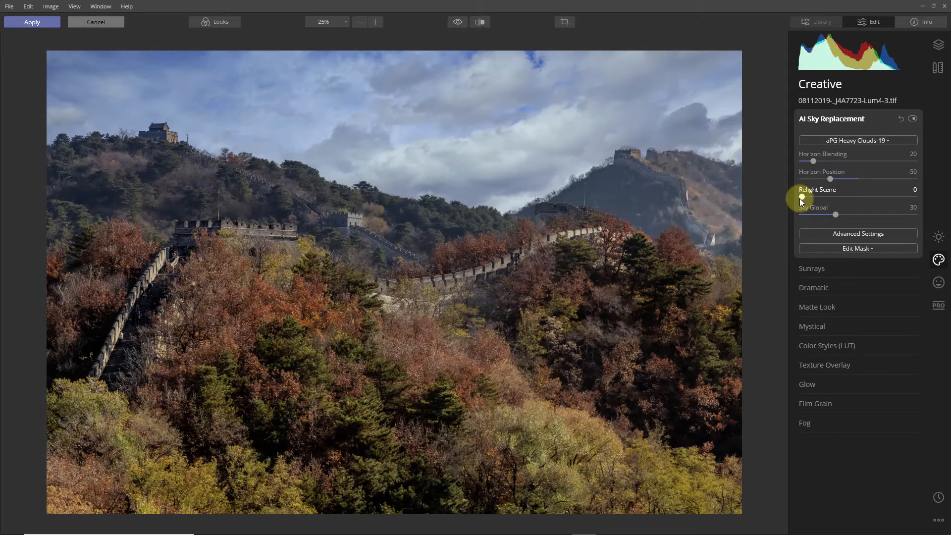
double_click(804, 197)
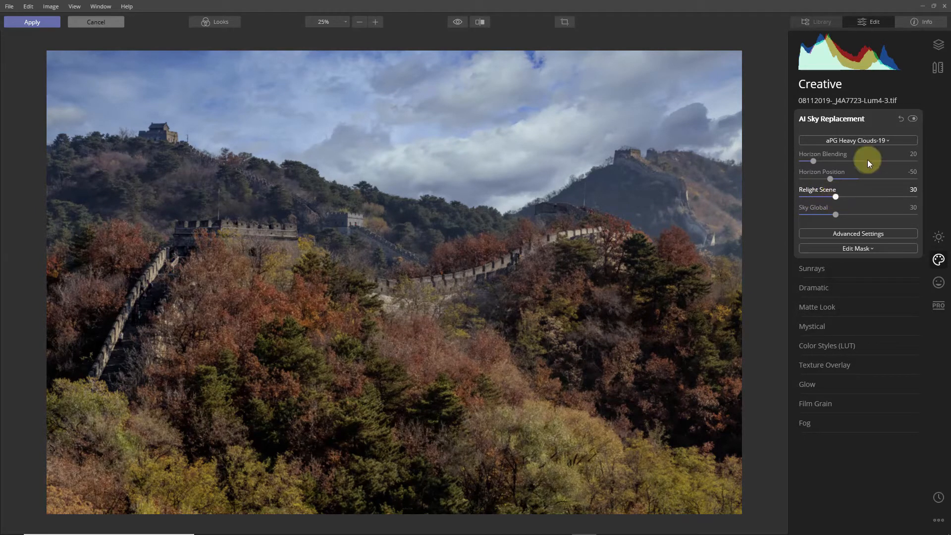
click(914, 119)
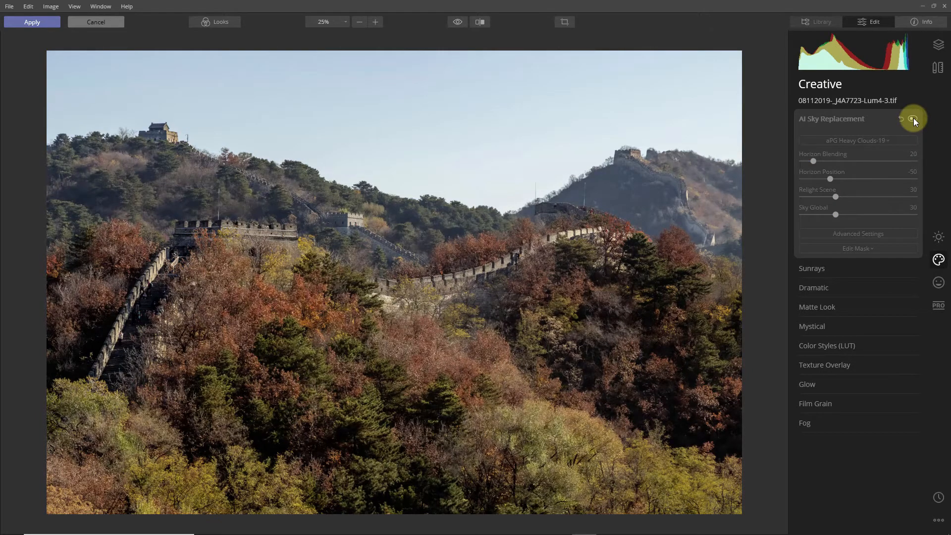
click(914, 119)
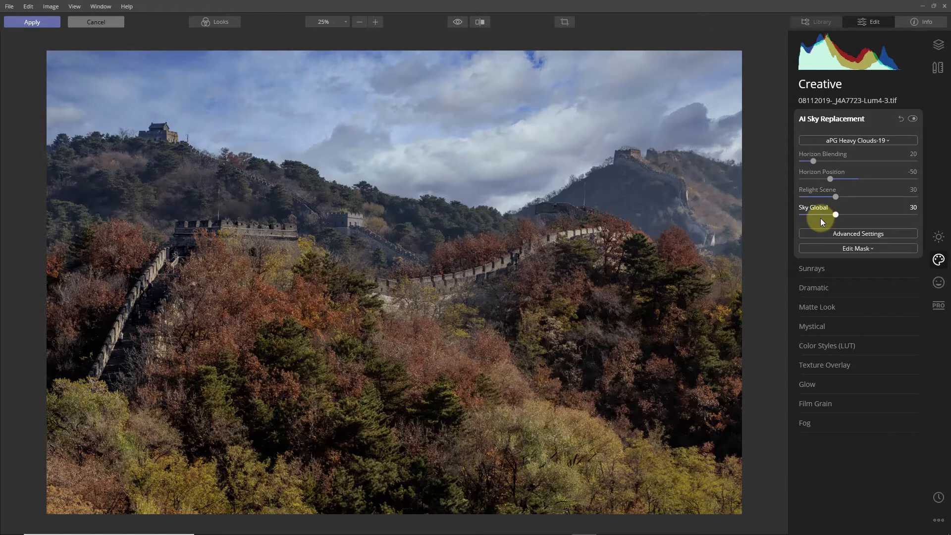
Step: Open the advanced sky replacement settings and examine the transition between sky, treeline and towers along the ridge at 100% zoom
click(865, 232)
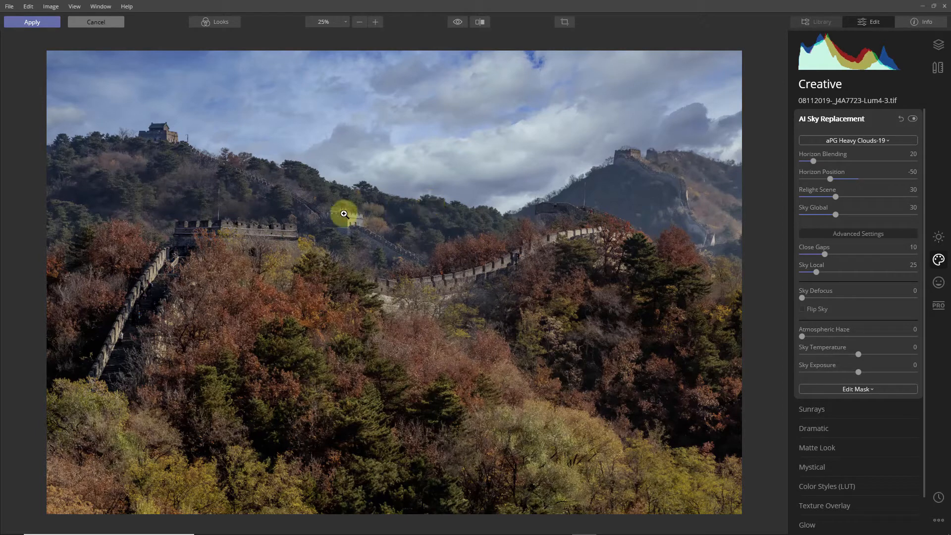
click(246, 157)
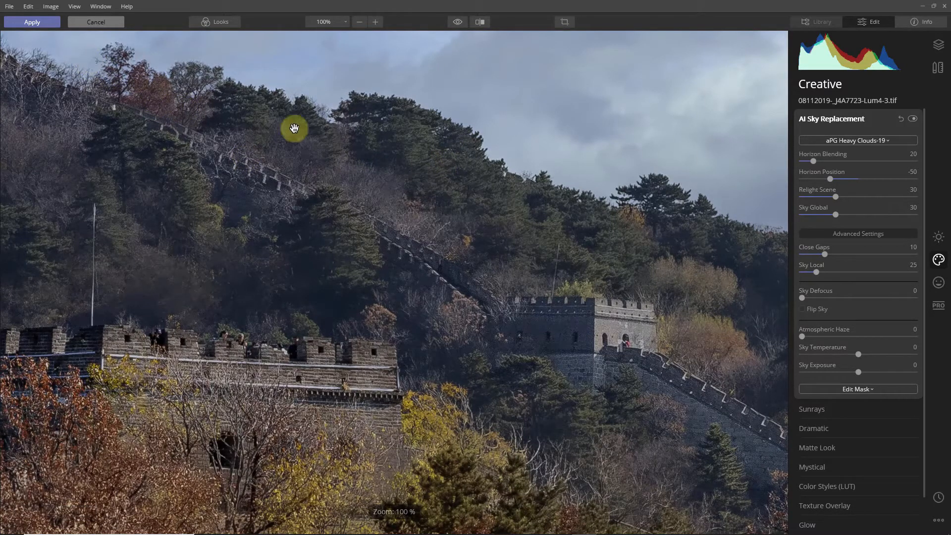
drag(293, 127, 320, 223)
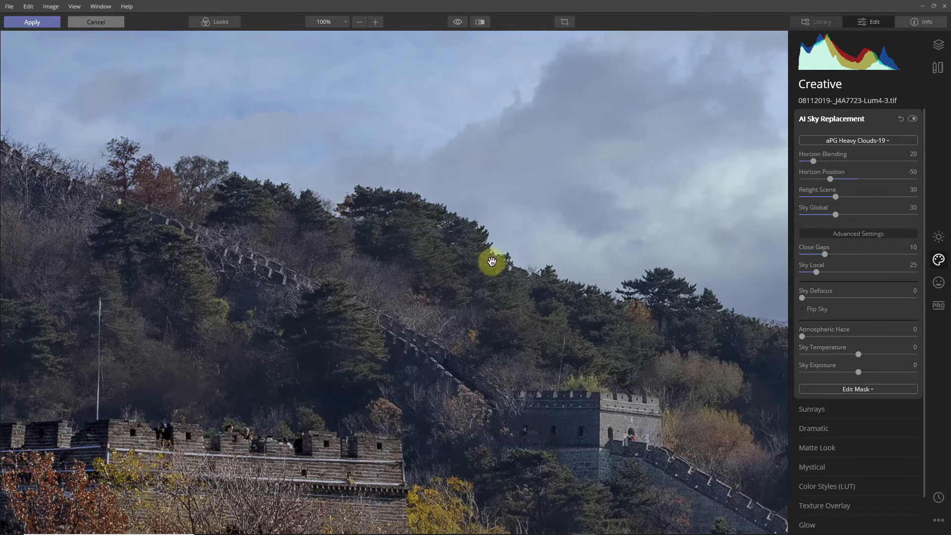
drag(735, 314, 394, 270)
drag(616, 323, 298, 297)
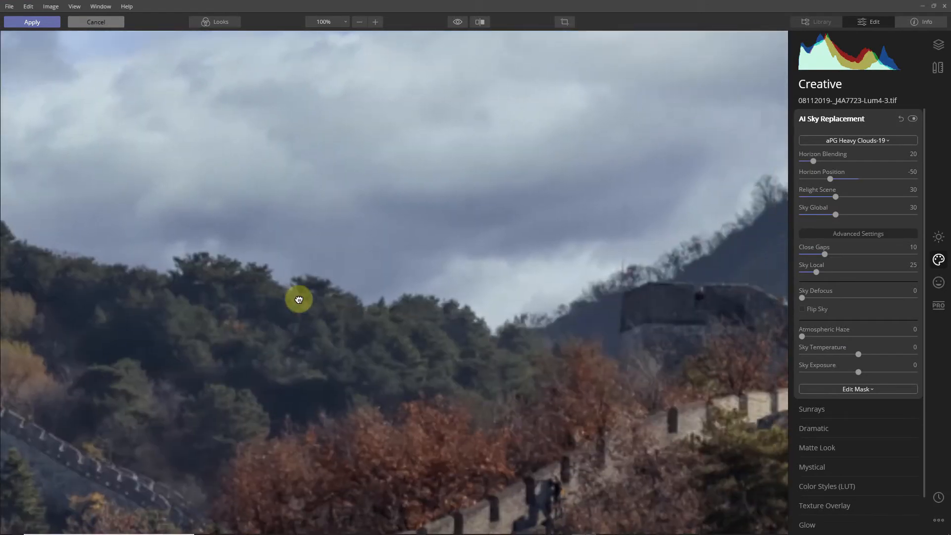
drag(700, 276, 417, 305)
drag(616, 282, 786, 196)
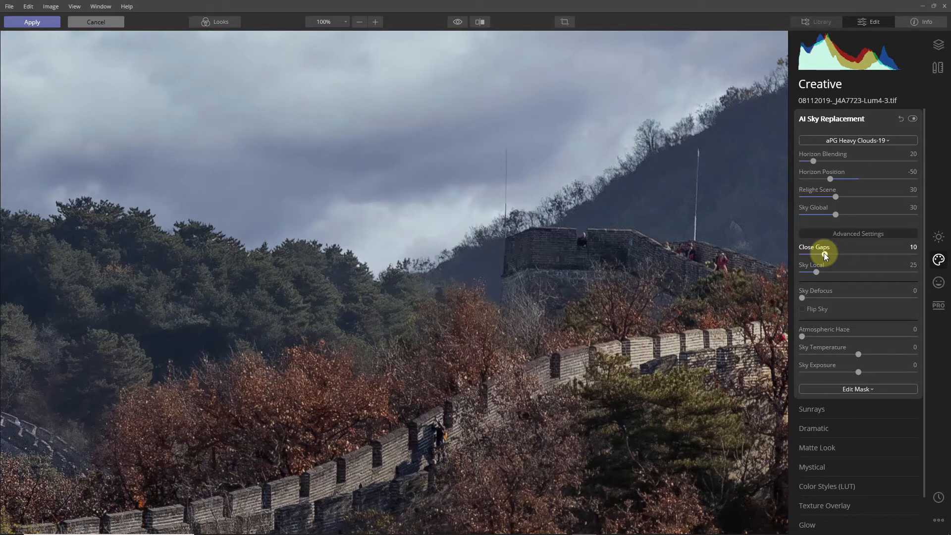
Step: Try a different Close Gaps value and inspect the treeline and watchtowers along the ridge at 100% zoom
drag(824, 253, 835, 253)
drag(586, 281, 331, 431)
drag(170, 430, 669, 283)
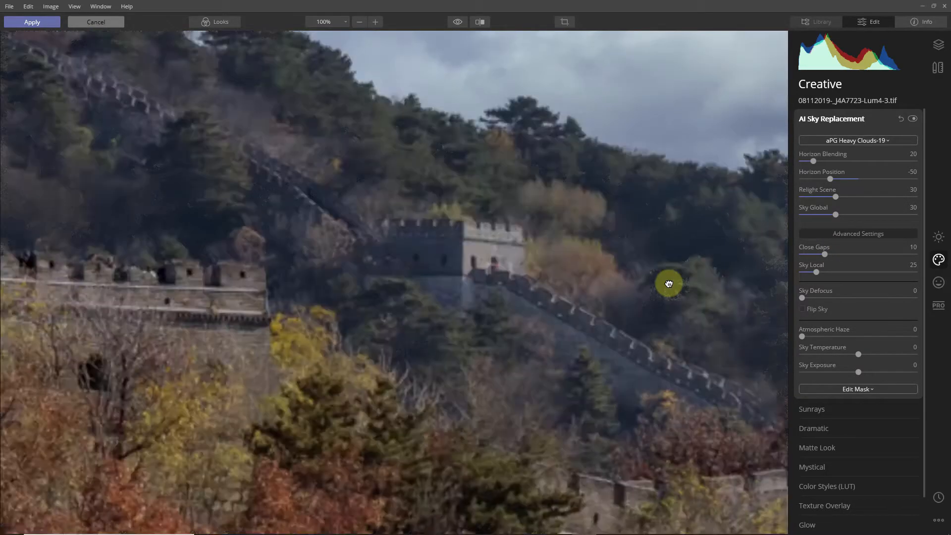
key(ctrl+0)
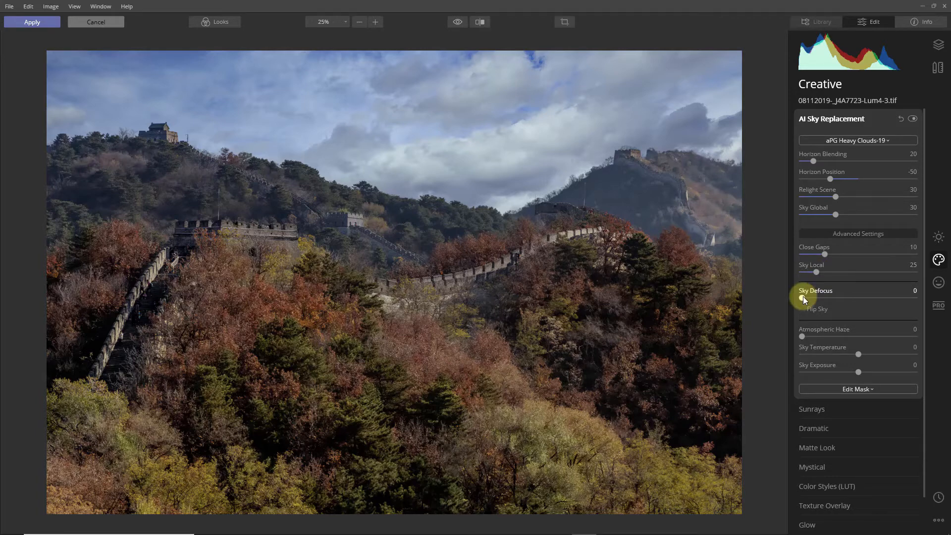
Step: Try blurring the replacement sky with Sky Defocus and reset it to 0
drag(802, 297, 855, 298)
double_click(852, 298)
drag(802, 296, 807, 296)
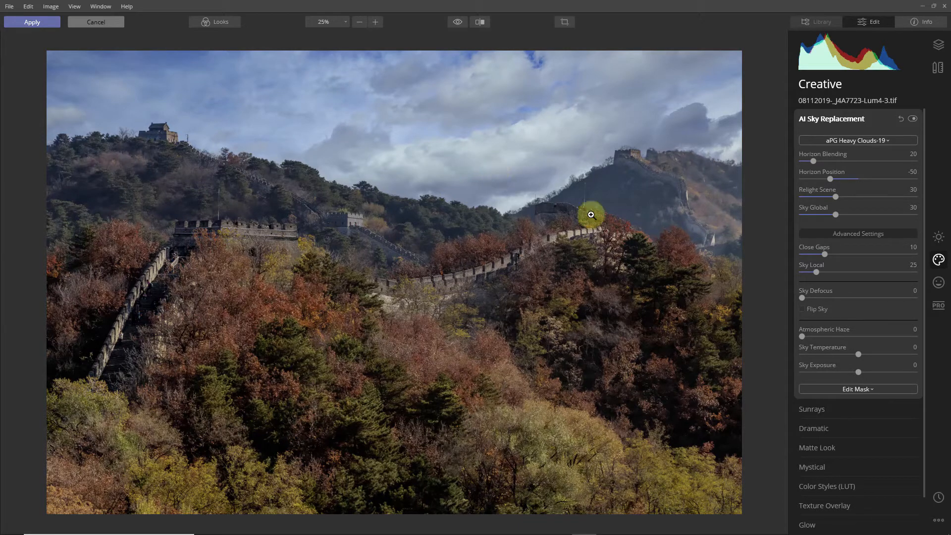
Step: Try flipping the replacement sky and adding Atmospheric Haze, leaving the sky unflipped and the haze at 0
click(803, 309)
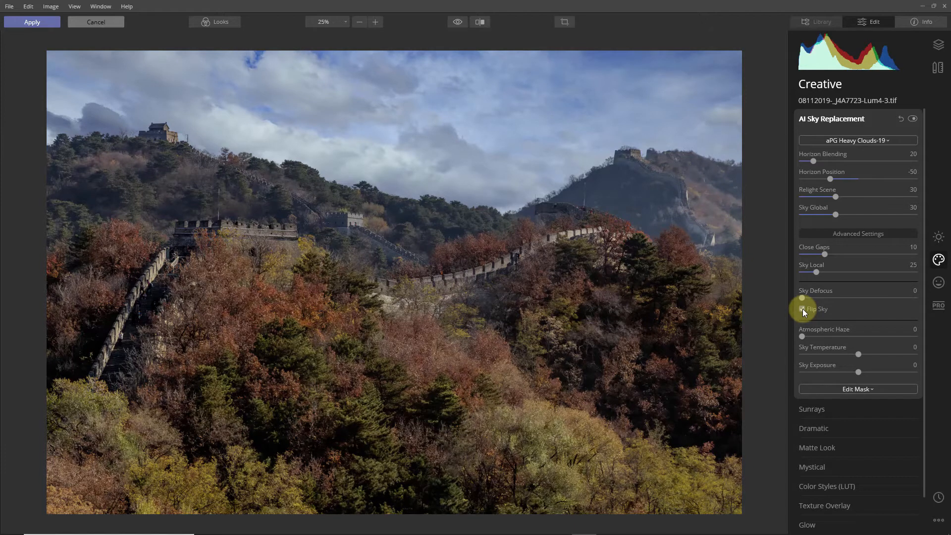
click(803, 309)
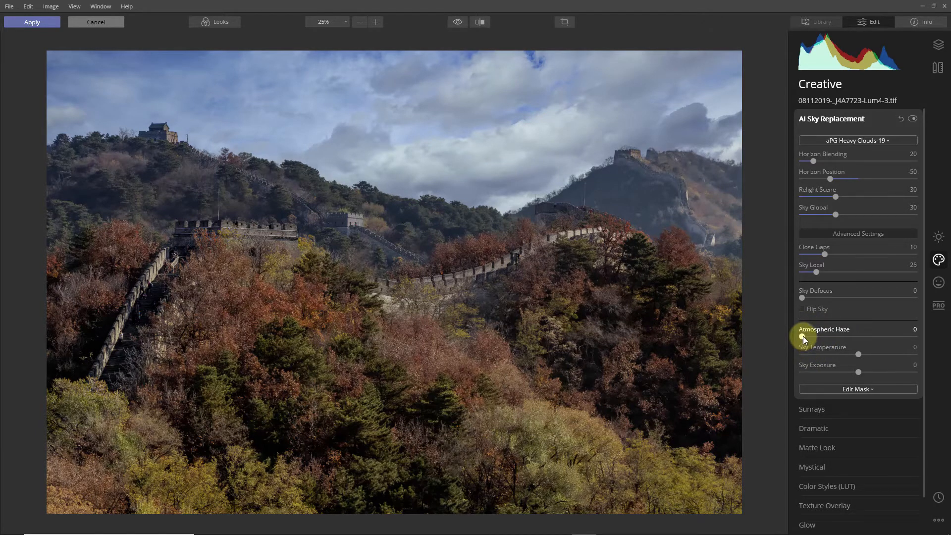
mouse_move(804, 336)
mouse_down()
mouse_move(894, 339)
mouse_move(790, 337)
mouse_up()
Step: Set the Sky Temperature to 20 and compare the photo with and without the sky replacement
drag(859, 354, 866, 355)
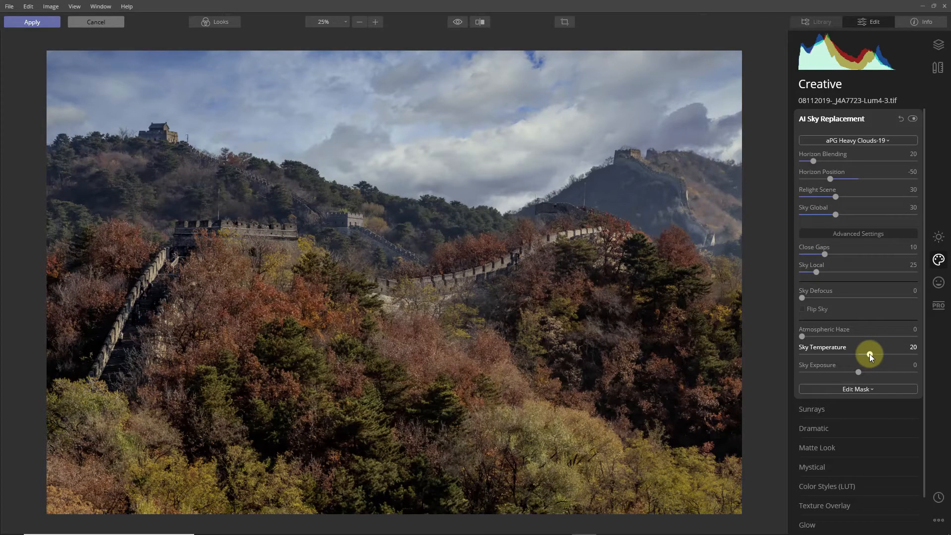
click(912, 118)
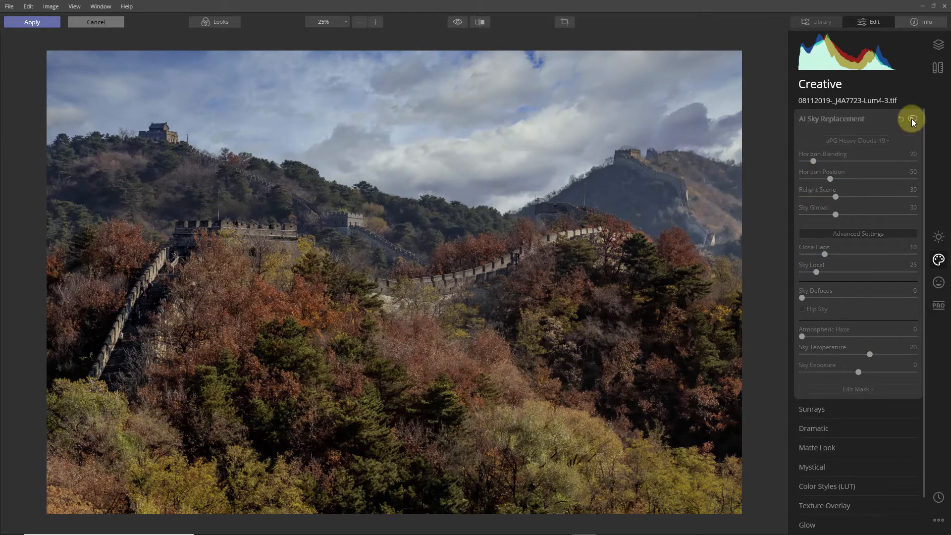
click(912, 118)
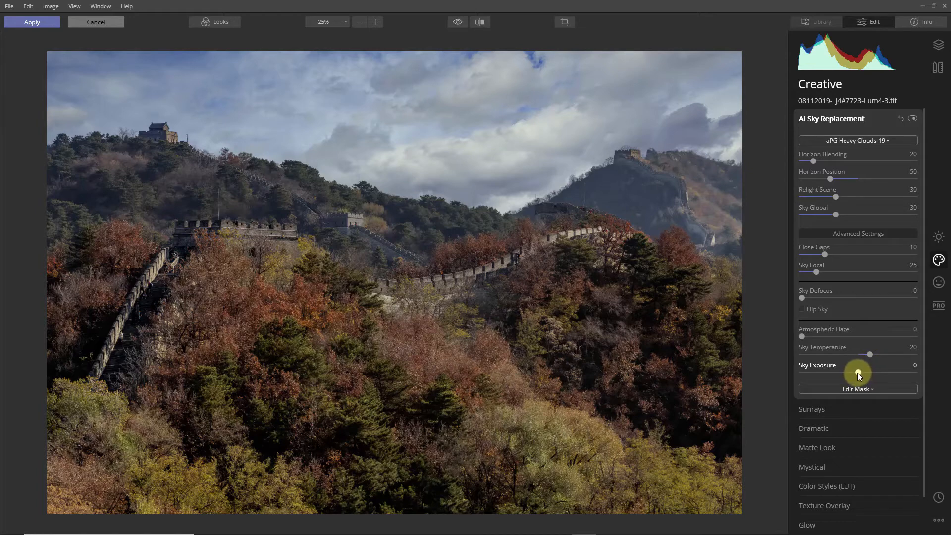
Step: Set the Sky Exposure to -15 and compare the original with the edited photo, including in a split before/after view
drag(856, 373, 852, 374)
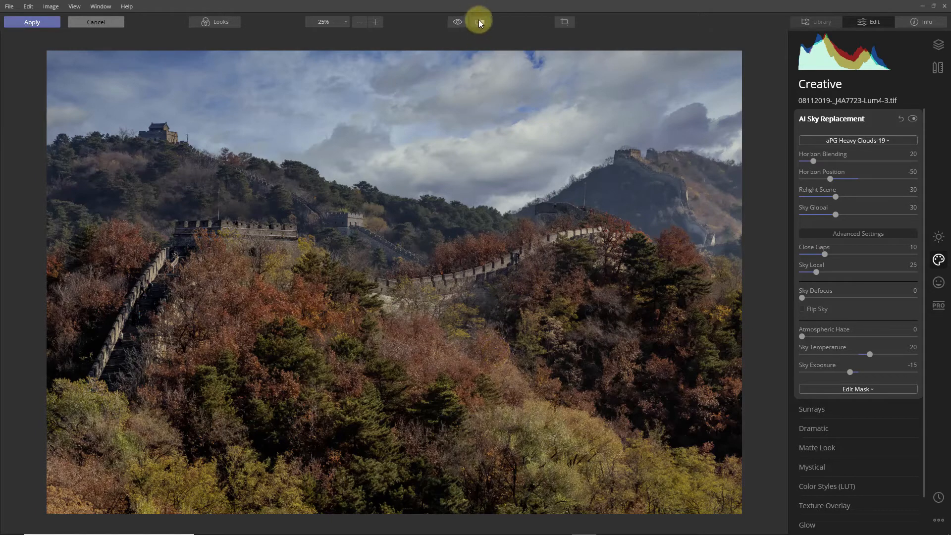
click(459, 22)
click(459, 22)
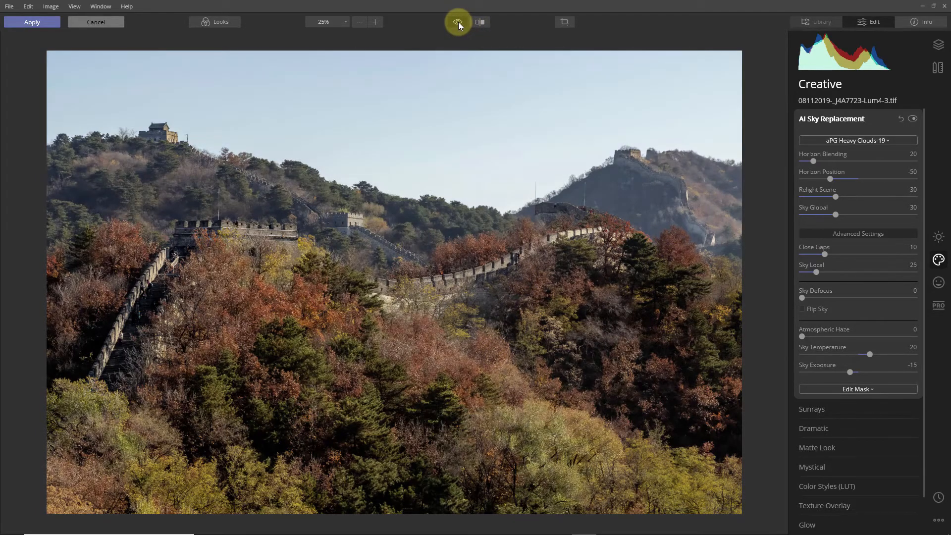
click(459, 22)
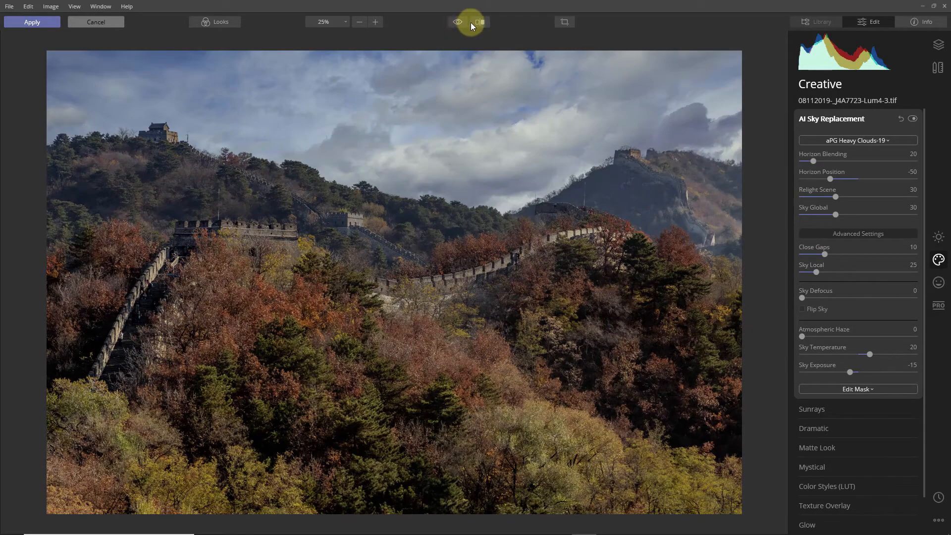
click(480, 22)
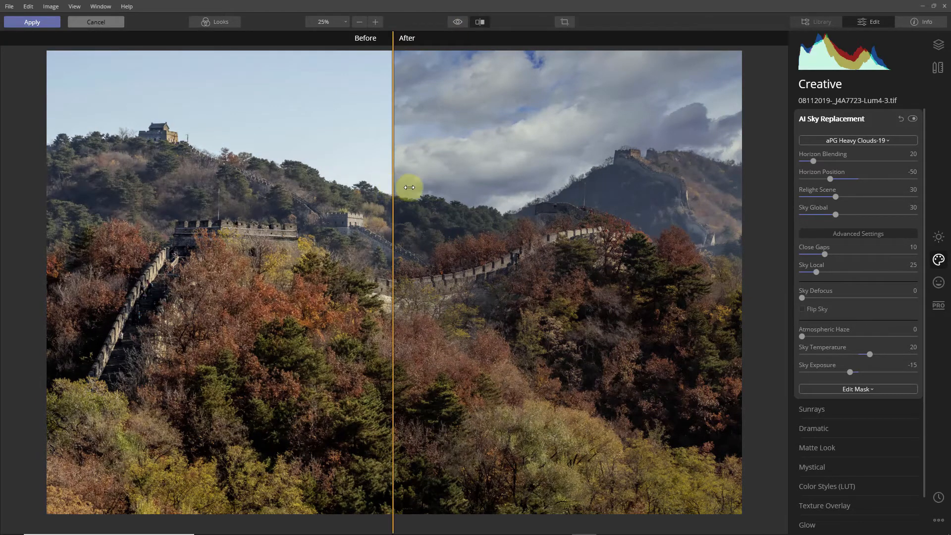
drag(409, 187, 425, 272)
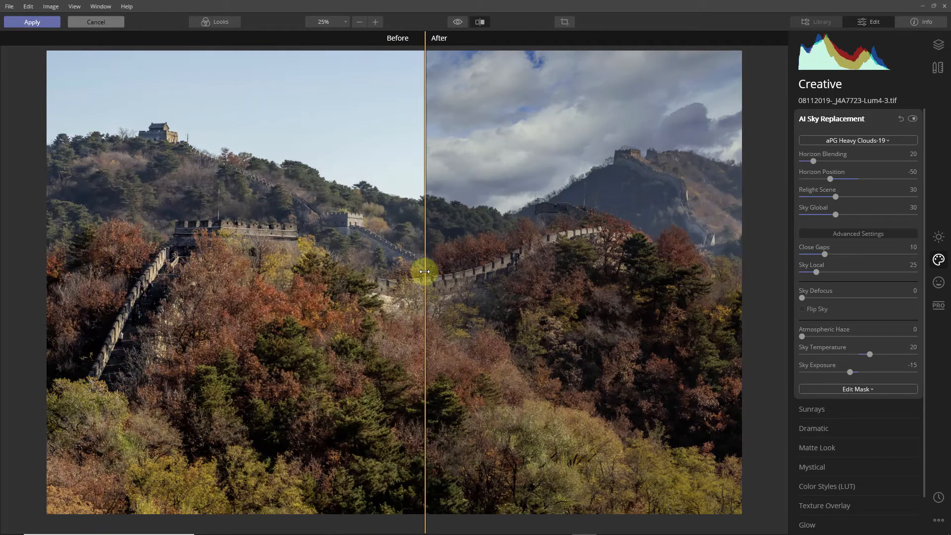
click(480, 21)
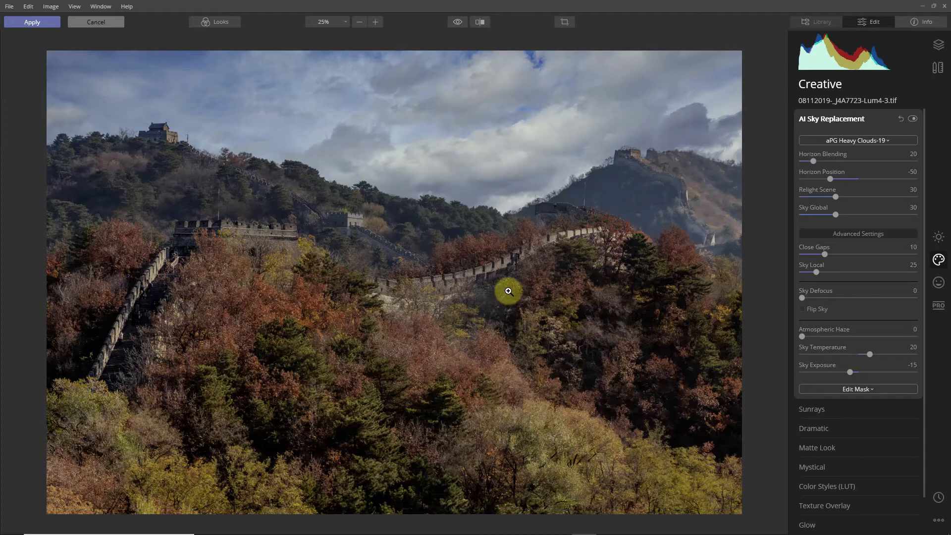
Step: Set the Mystical effect's Amount to 25 and compare the photo with and without it
click(812, 470)
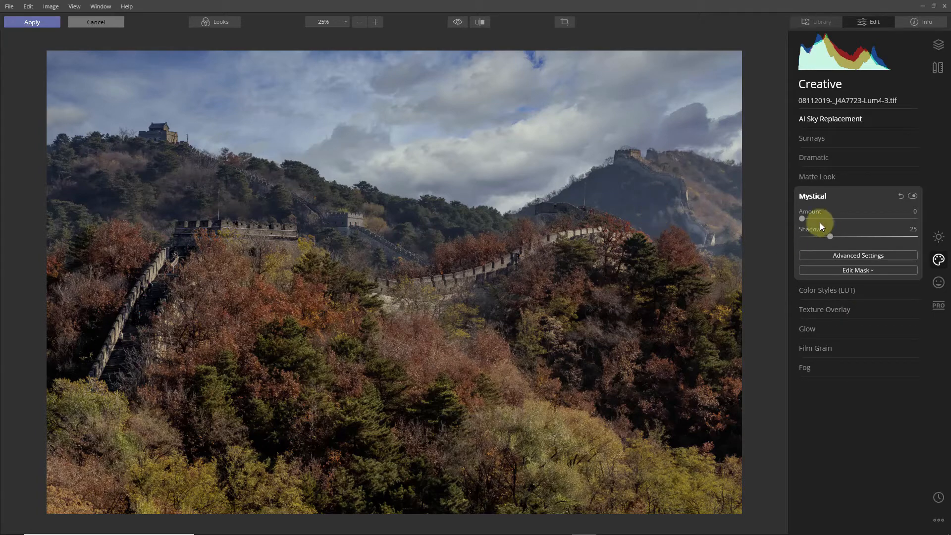
mouse_move(802, 220)
mouse_down()
mouse_move(920, 219)
mouse_move(924, 228)
mouse_move(801, 219)
mouse_up()
drag(814, 222, 827, 222)
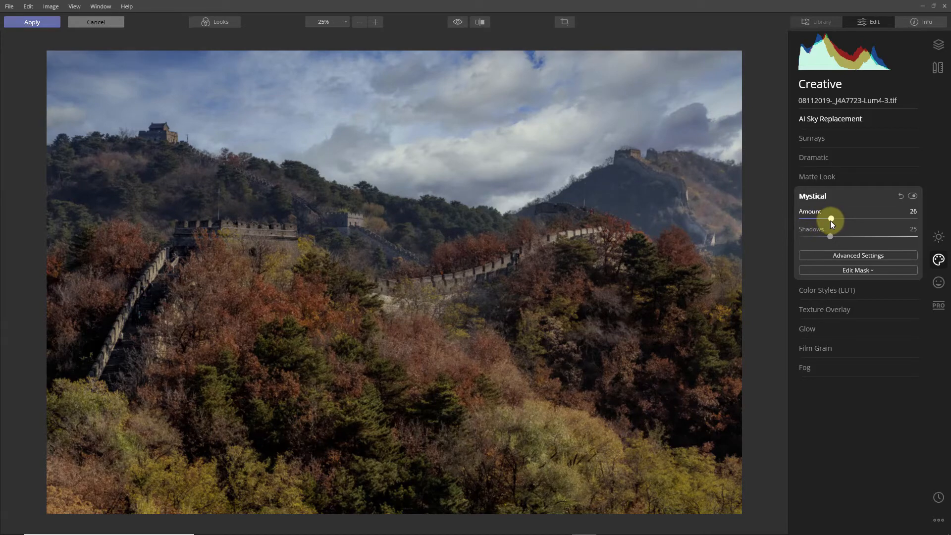
click(912, 197)
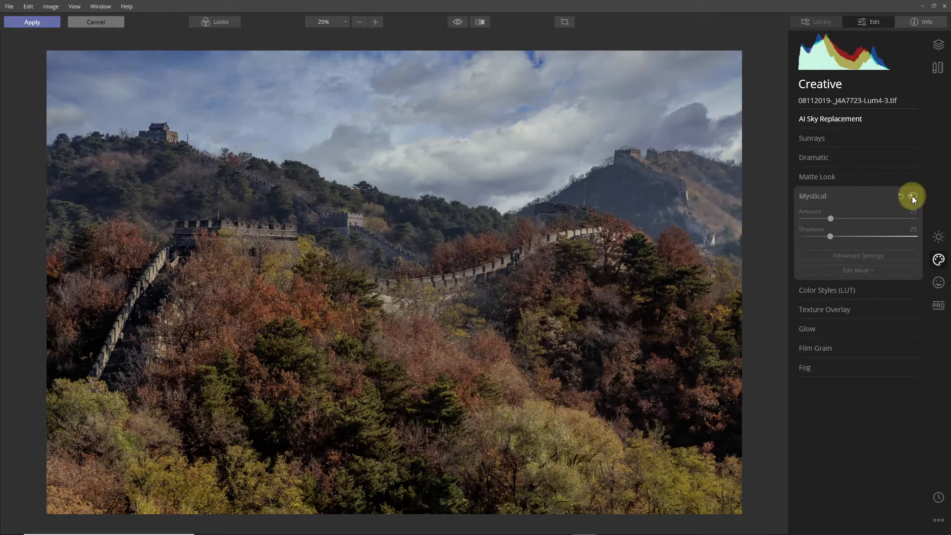
click(913, 197)
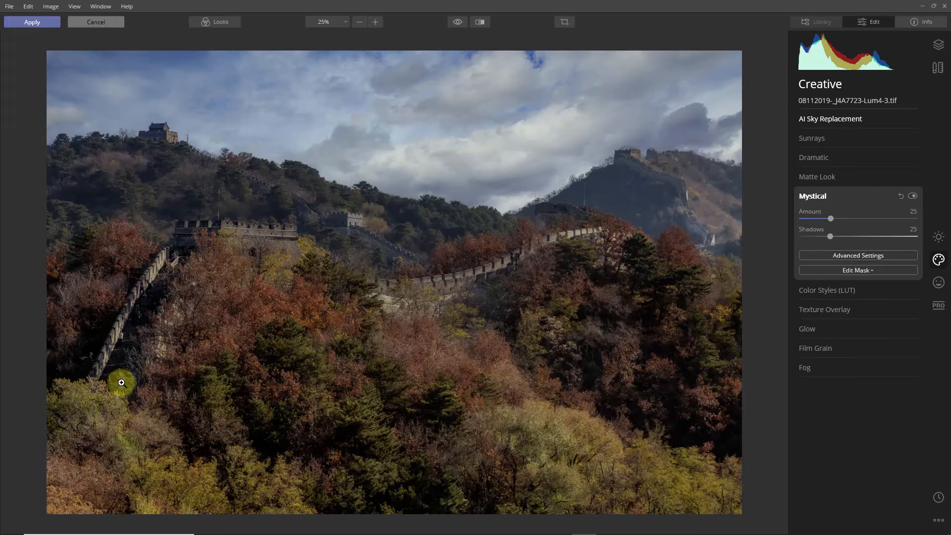
Step: Start a brush mask for the Mystical effect and erase the effect along the wall with a size 88 brush
click(864, 256)
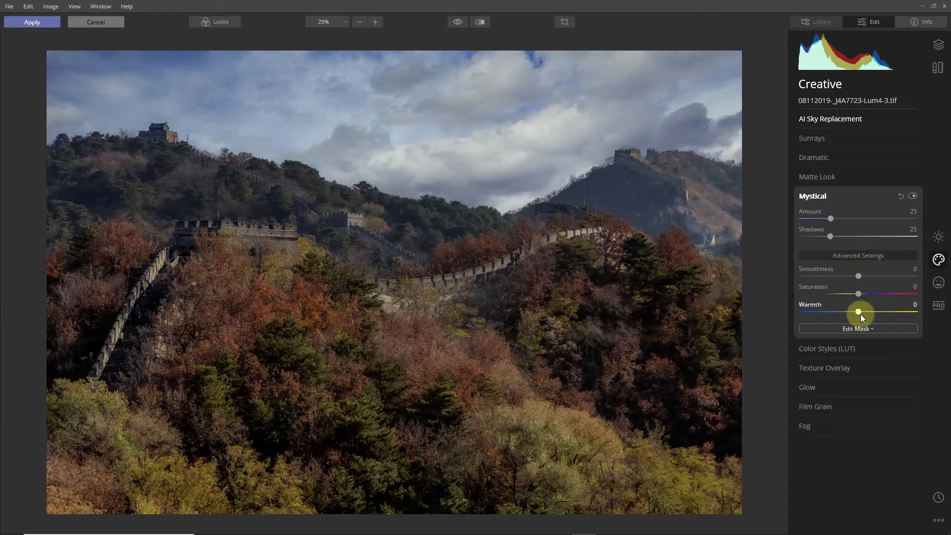
click(862, 329)
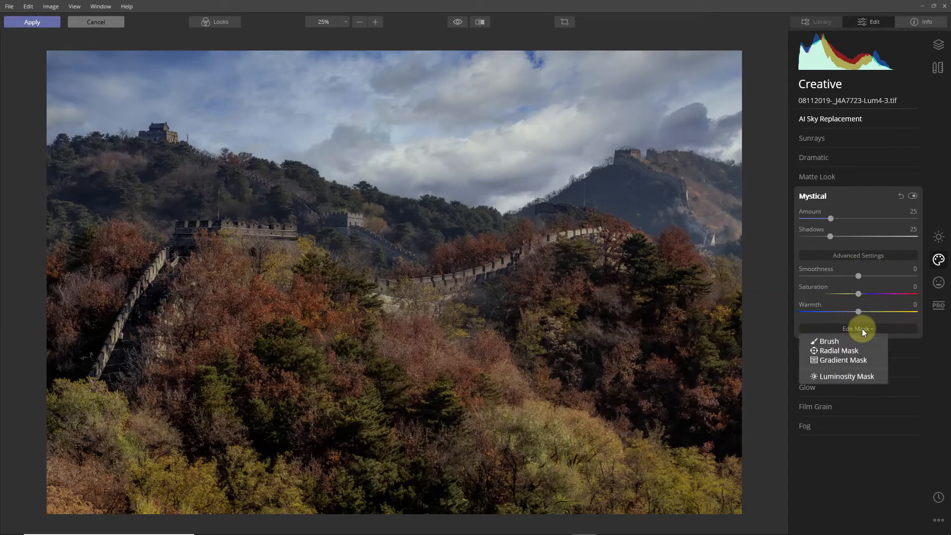
click(833, 341)
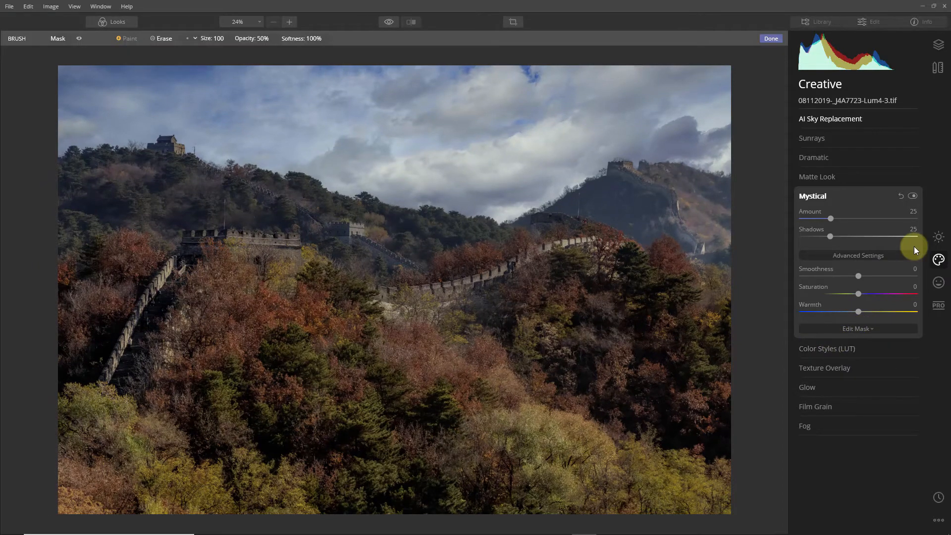
click(157, 42)
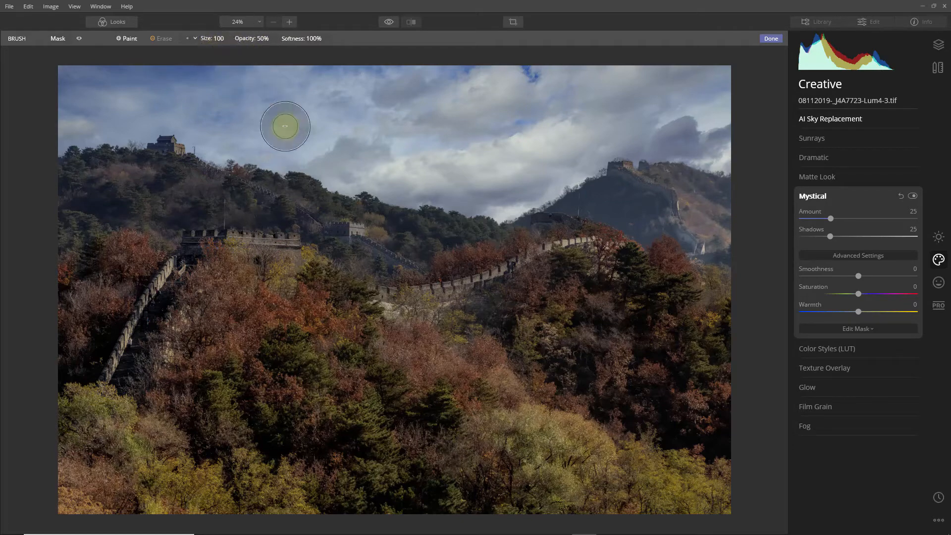
scroll(351, 248, up, 3)
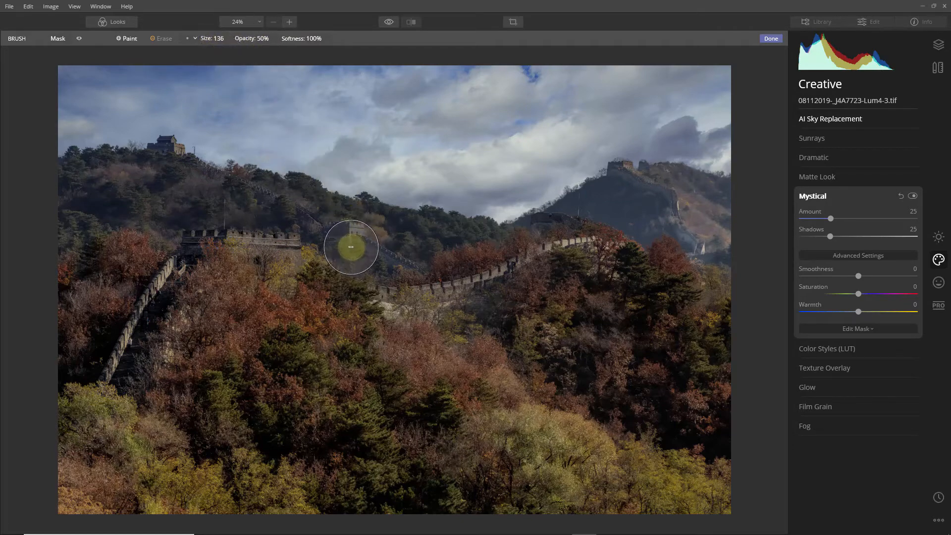
scroll(351, 247, down, 4)
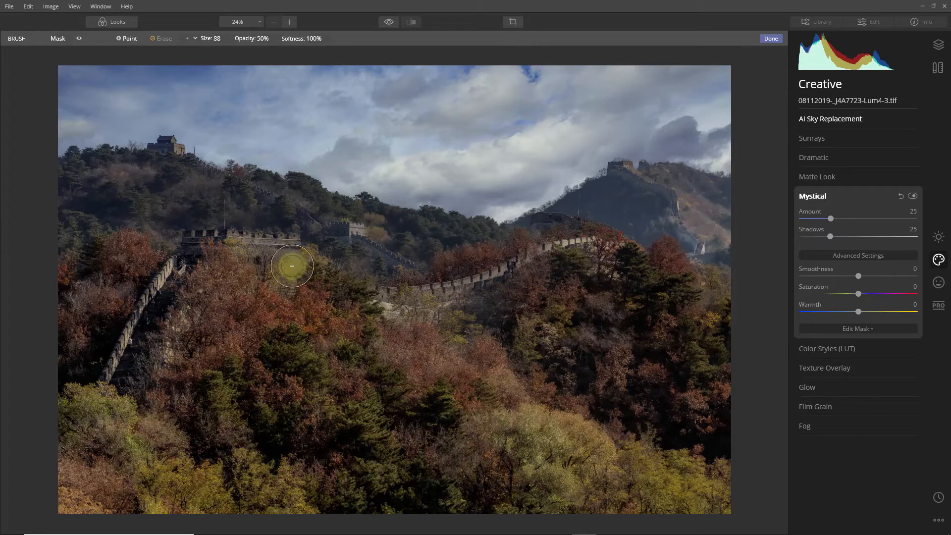
mouse_move(291, 266)
mouse_down()
mouse_move(392, 295)
mouse_move(533, 253)
mouse_move(689, 279)
mouse_up()
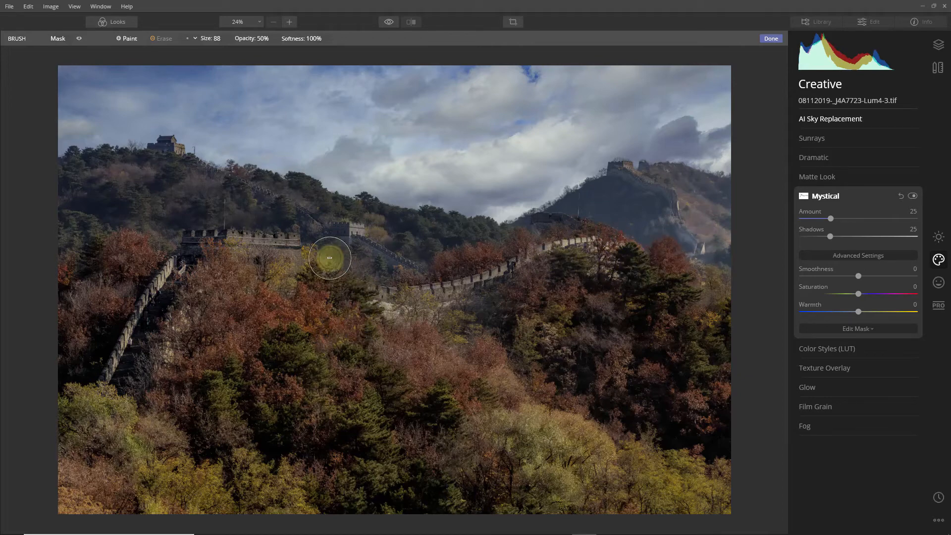
Step: Refine the Mystical mask along the wall and upper ridge with its overlay shown, and compare the photo with and without the effect
click(79, 39)
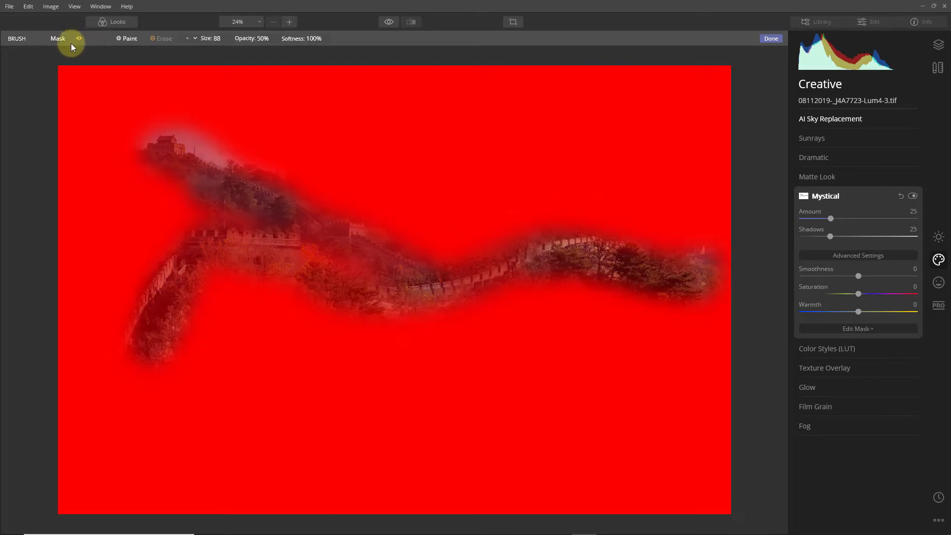
mouse_move(331, 270)
mouse_down()
mouse_move(450, 285)
mouse_move(269, 300)
mouse_move(216, 265)
mouse_move(211, 247)
mouse_move(145, 355)
mouse_move(201, 261)
mouse_move(260, 245)
mouse_move(312, 257)
mouse_move(350, 282)
mouse_move(402, 287)
mouse_move(368, 299)
mouse_move(544, 261)
mouse_move(524, 276)
mouse_up()
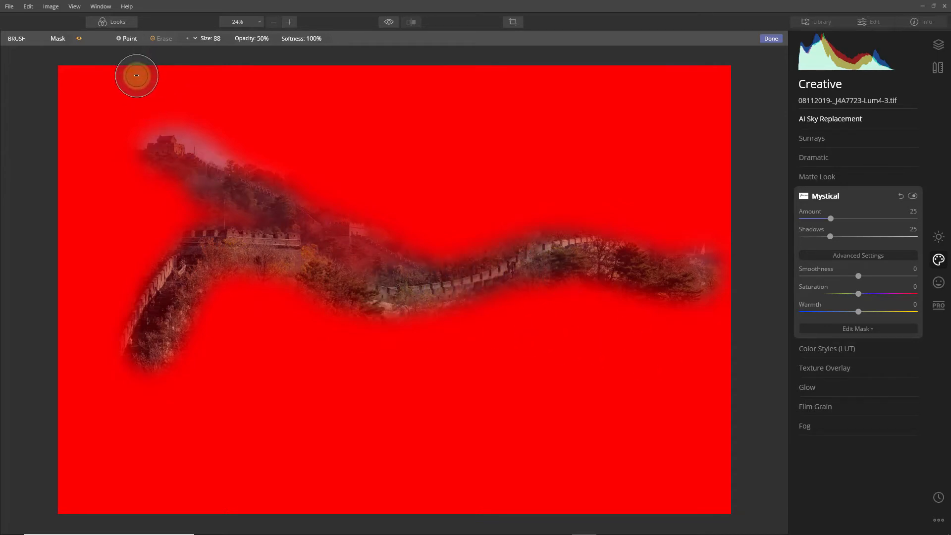
click(128, 38)
mouse_move(221, 131)
mouse_down()
mouse_move(179, 119)
mouse_move(228, 144)
mouse_up()
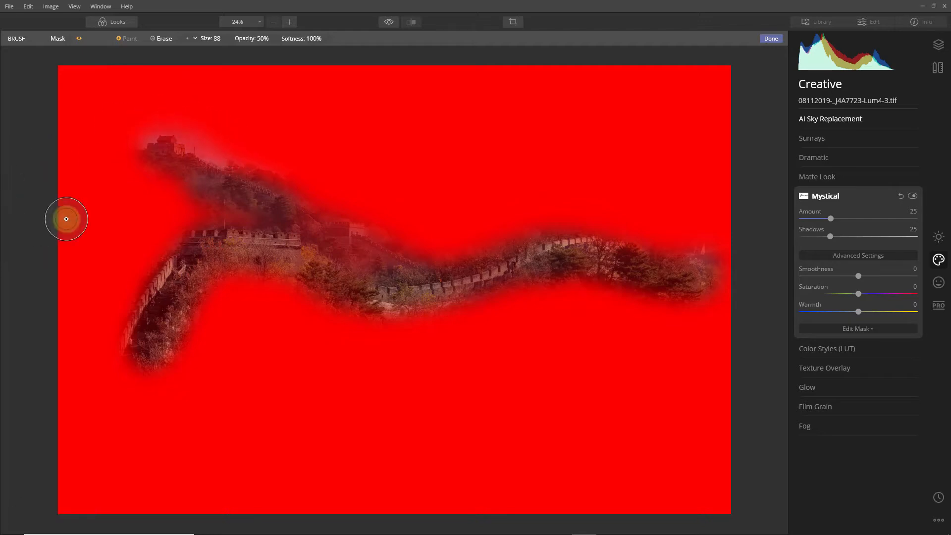
click(79, 39)
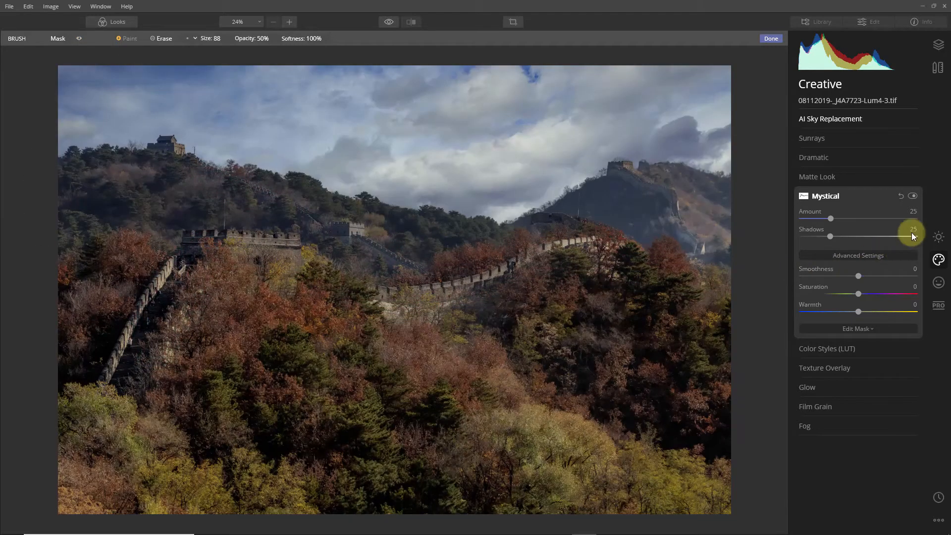
click(913, 196)
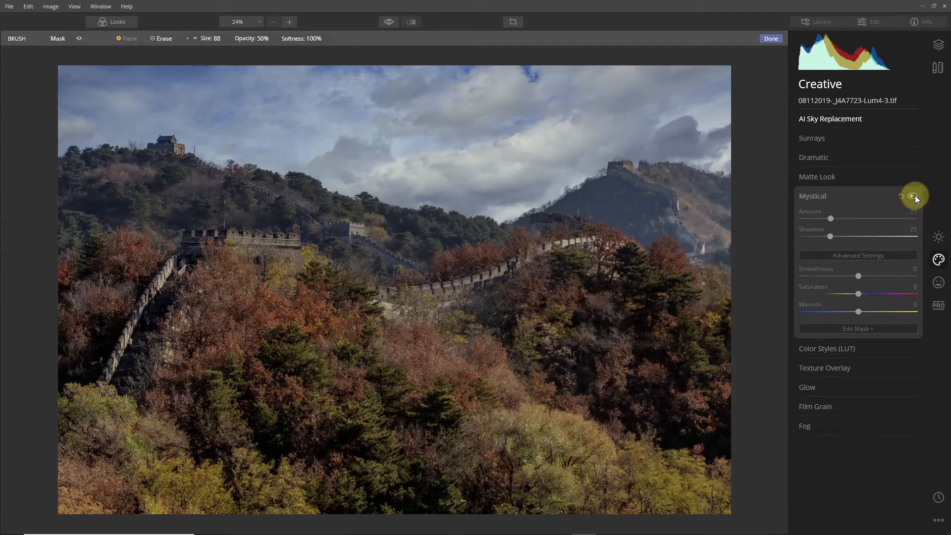
click(913, 196)
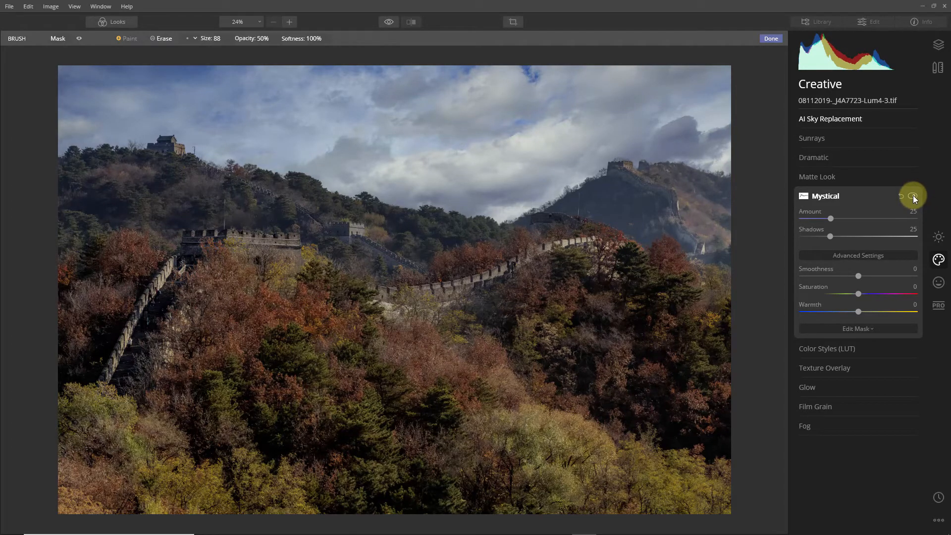
Step: Set the Color Enhancer's Warmth to 25 and compare the photo with and without it
click(940, 306)
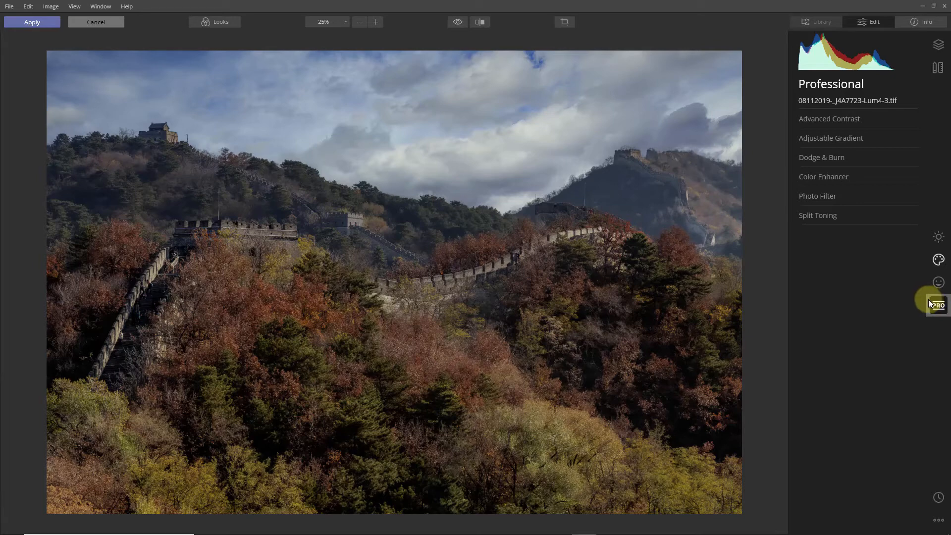
click(837, 179)
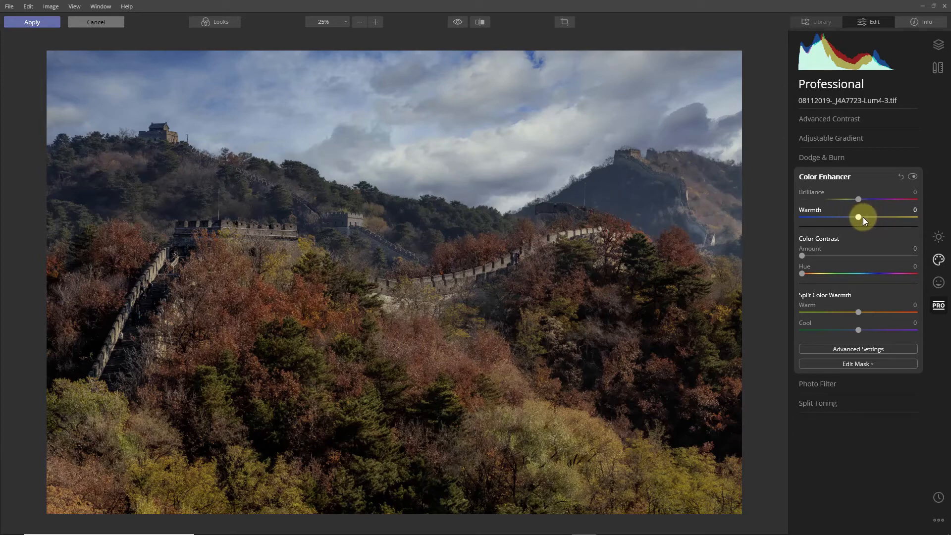
mouse_move(859, 217)
mouse_down()
mouse_move(918, 218)
mouse_move(872, 219)
mouse_up()
click(913, 177)
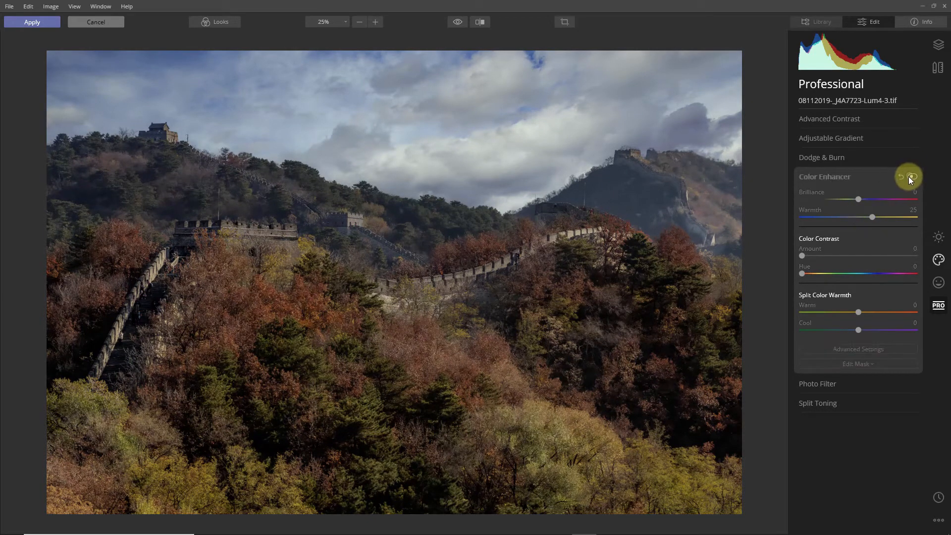
click(914, 177)
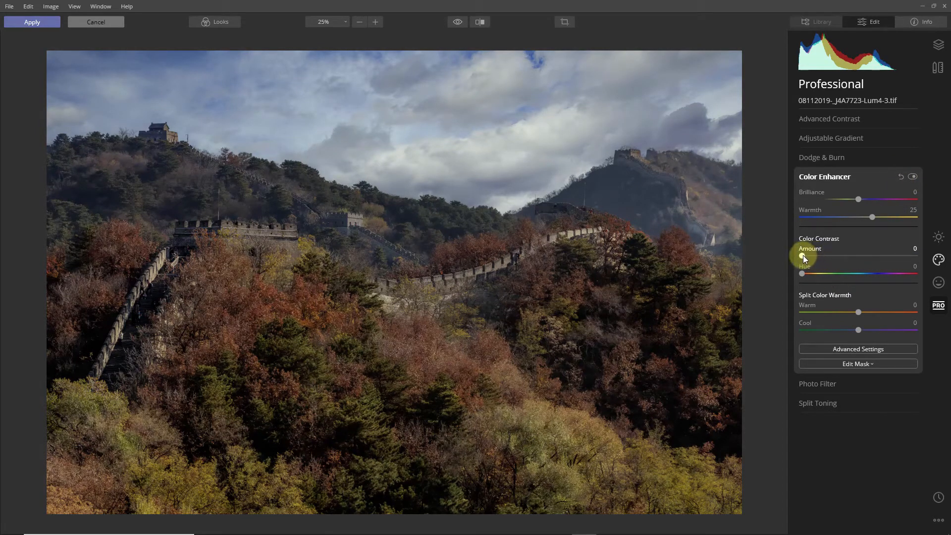
Step: Set the Color Enhancer's Color Contrast Amount to 7 and compare the photo with and without the filter
drag(802, 255, 918, 260)
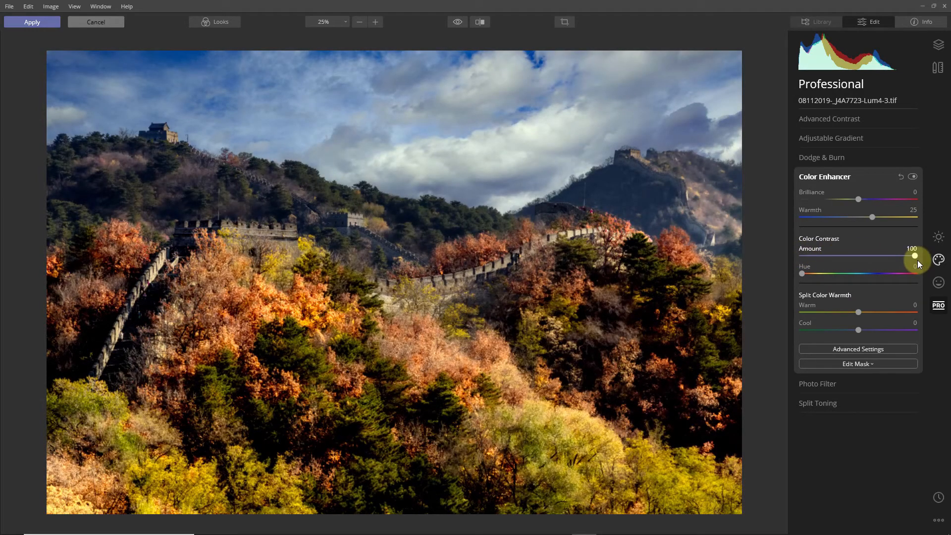
drag(917, 260, 798, 258)
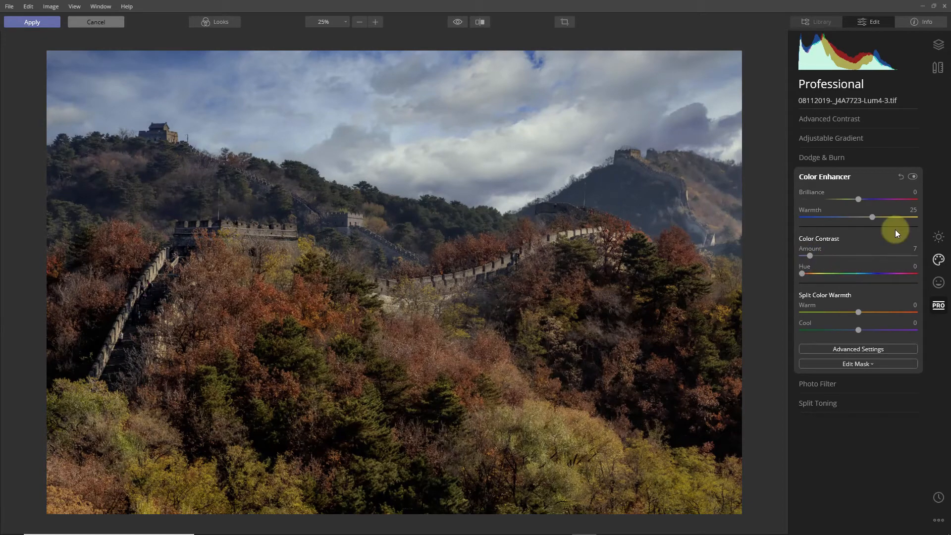
click(913, 177)
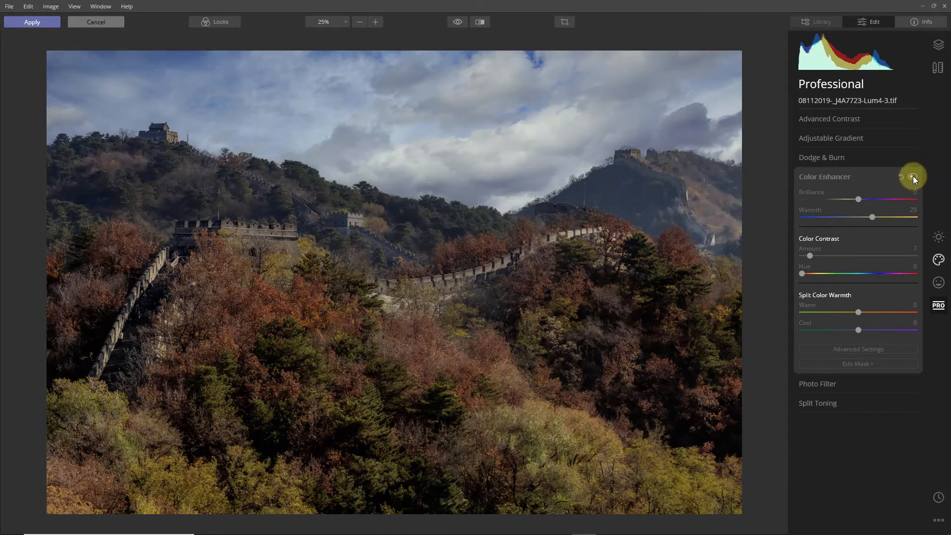
click(913, 177)
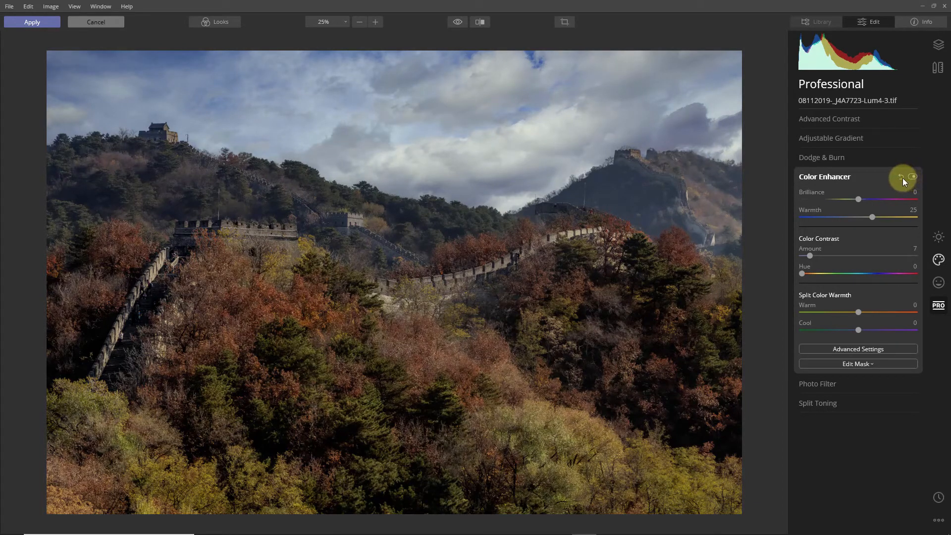
Step: Compare the edited photo with the original image and apply all the edits
click(457, 23)
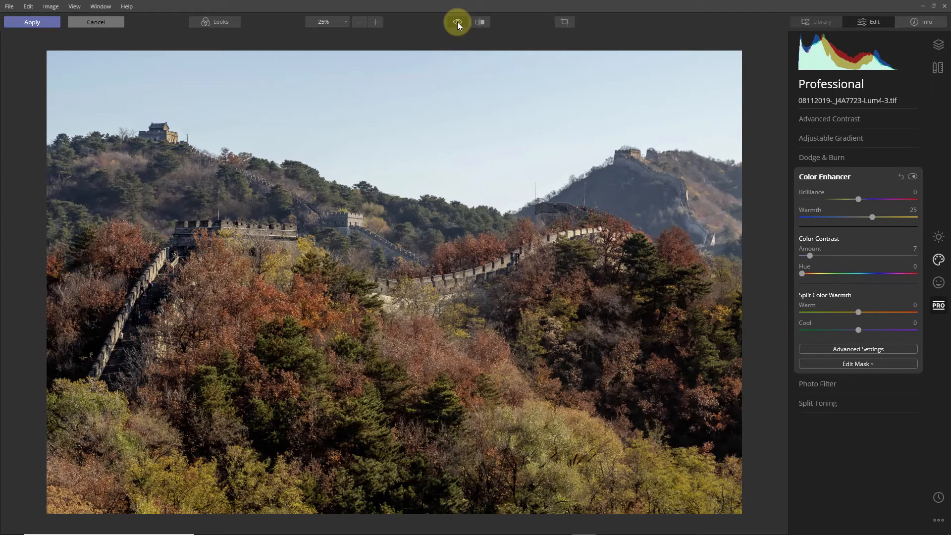
click(457, 22)
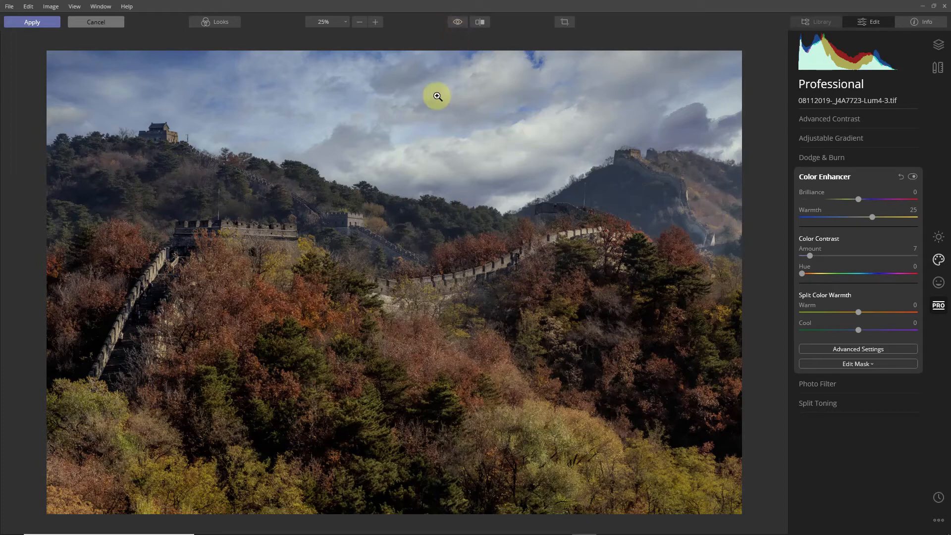
click(32, 22)
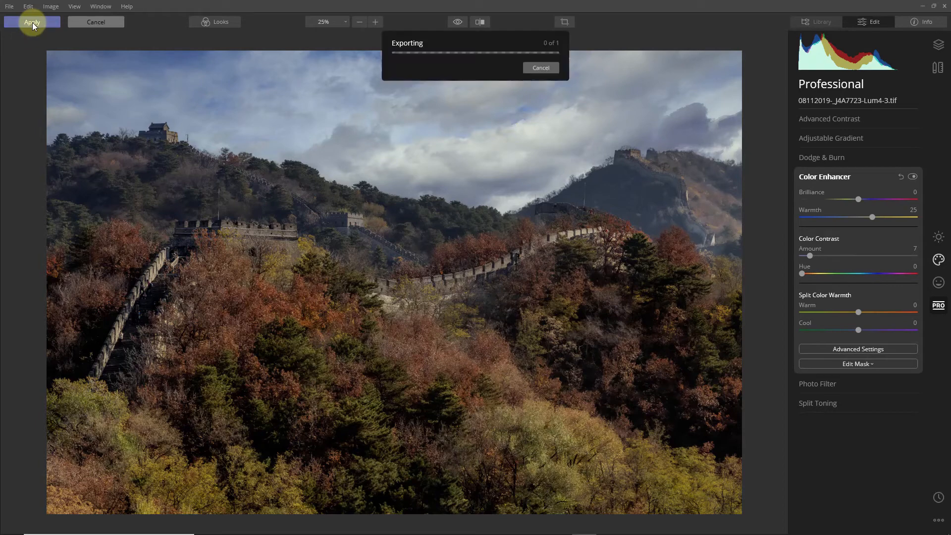